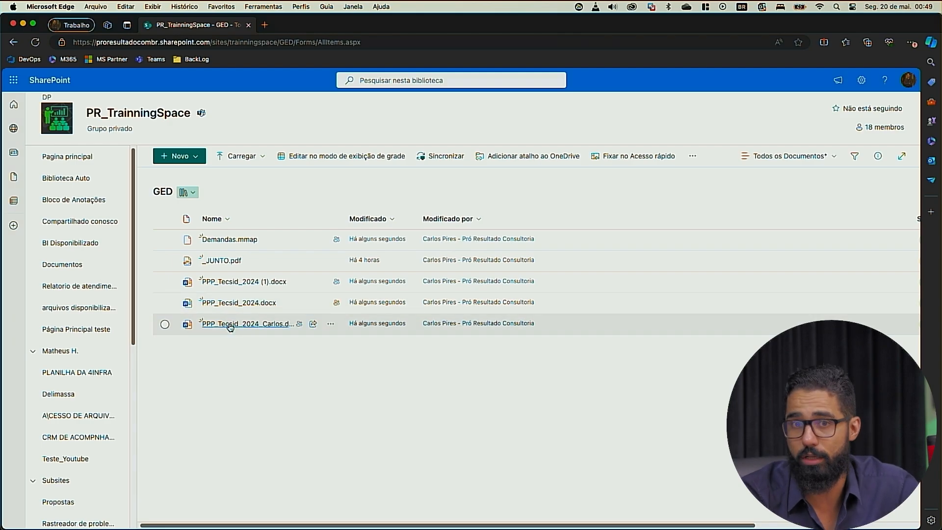
# Step: Add a date and time column named "Dead Line" to the GED library
pyautogui.moveTo(230, 327)
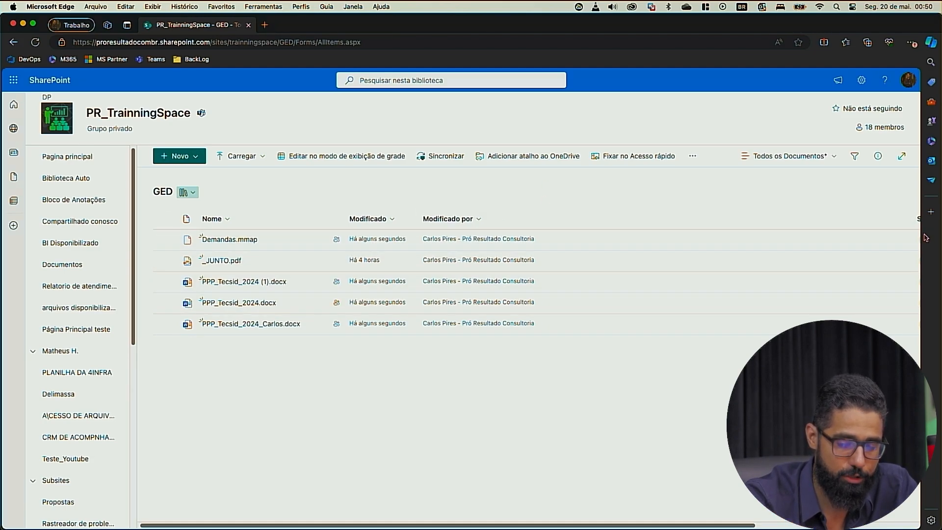
pyautogui.moveTo(913, 221); pyautogui.dragTo(557, 220)
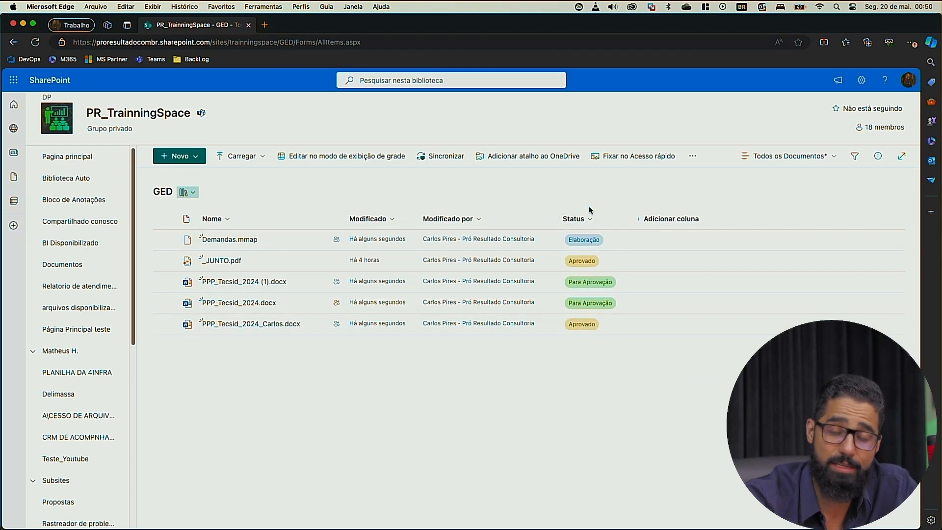
pyautogui.click(672, 219)
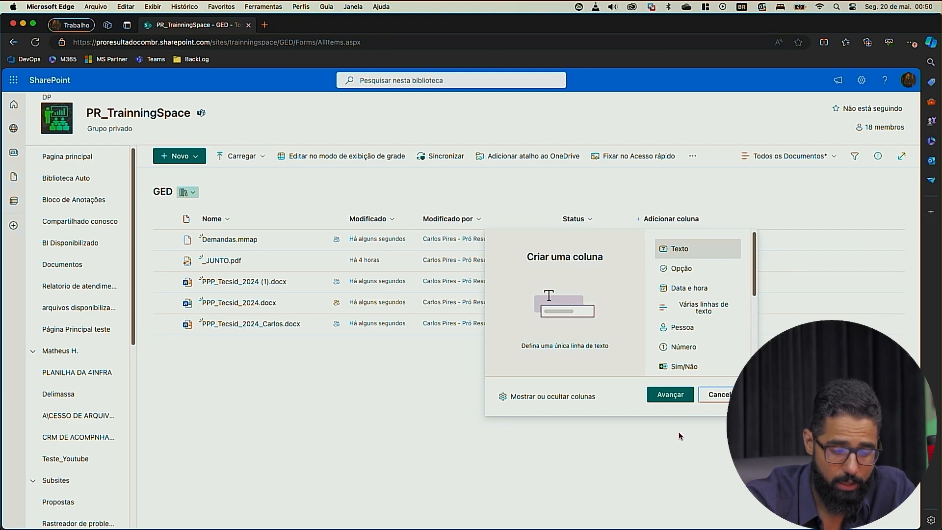
pyautogui.click(705, 295)
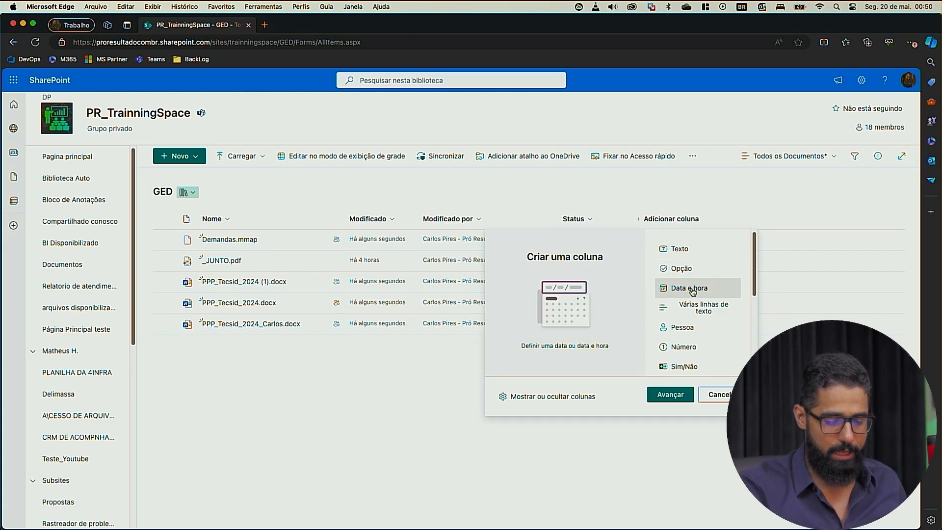
pyautogui.click(675, 395)
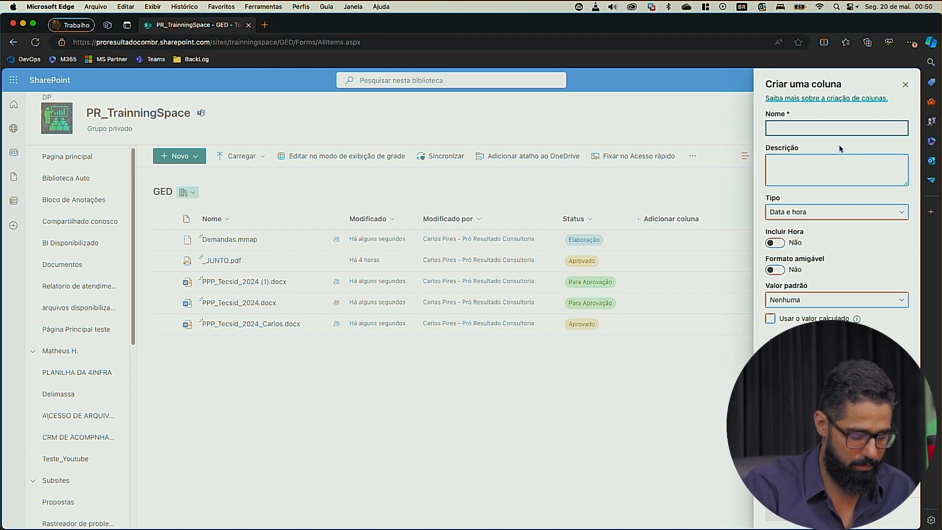
pyautogui.write('Dead Line')
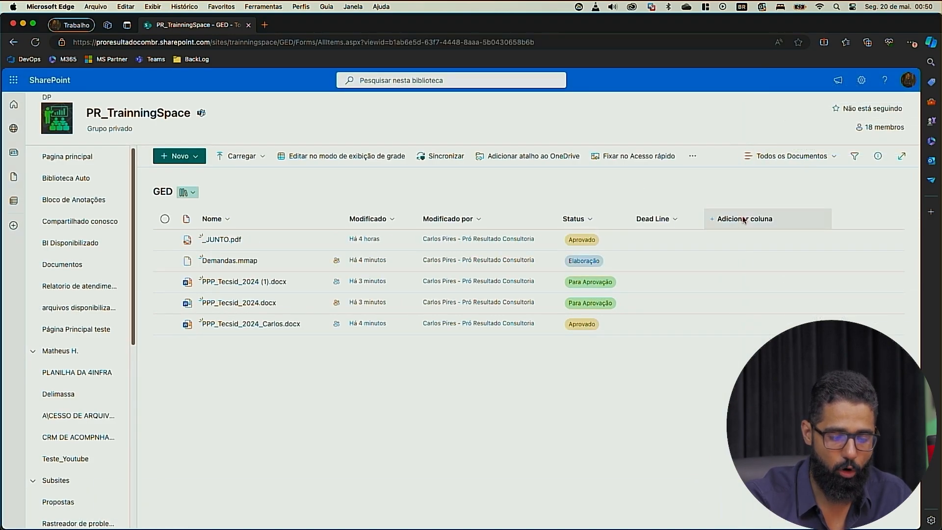
# Step: Create a Yes/No (Sim/Não) column named "Entregue?" in the GED library and make it require information
pyautogui.click(744, 220)
pyautogui.scroll(-5, 745, 355)
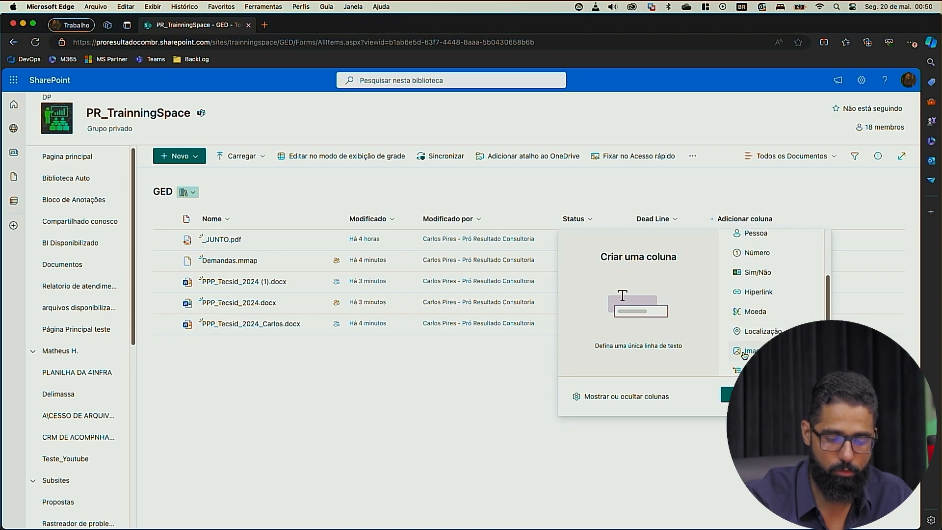
pyautogui.click(753, 249)
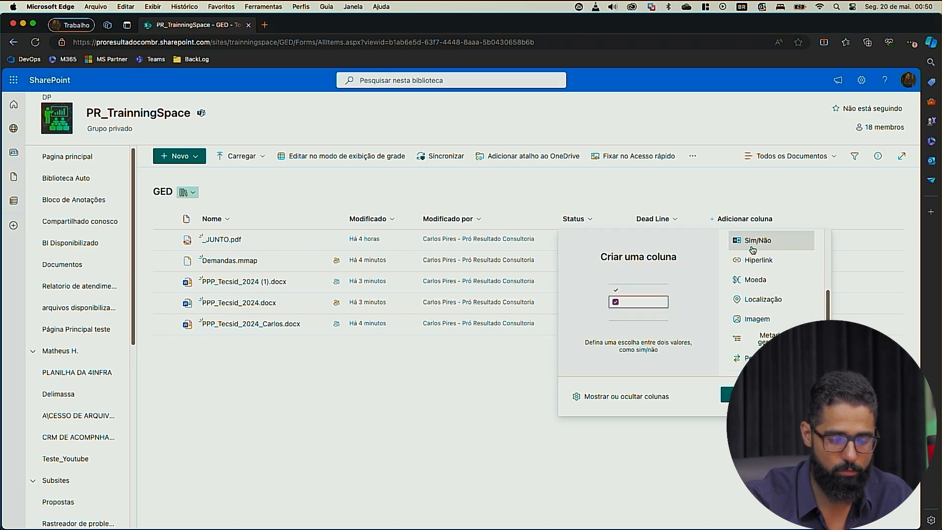
pyautogui.click(733, 394)
pyautogui.click(818, 128)
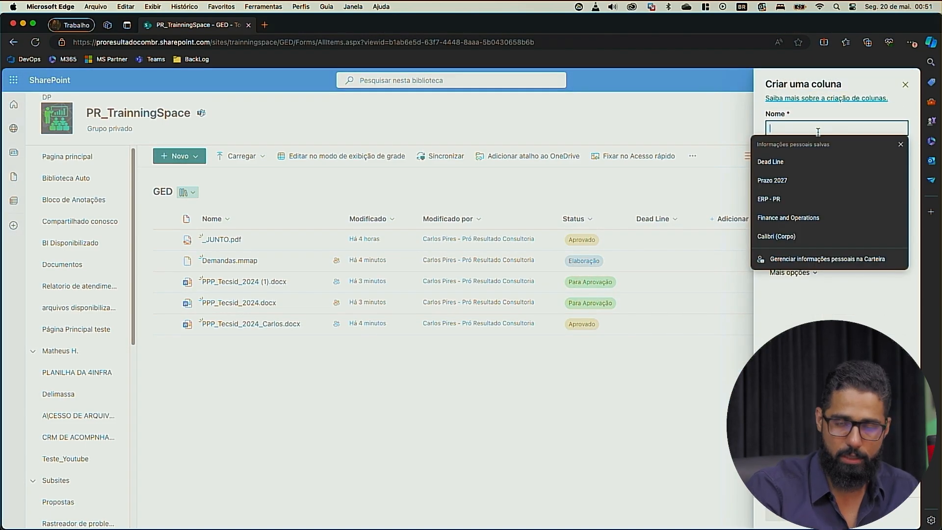
pyautogui.write('Entregue?')
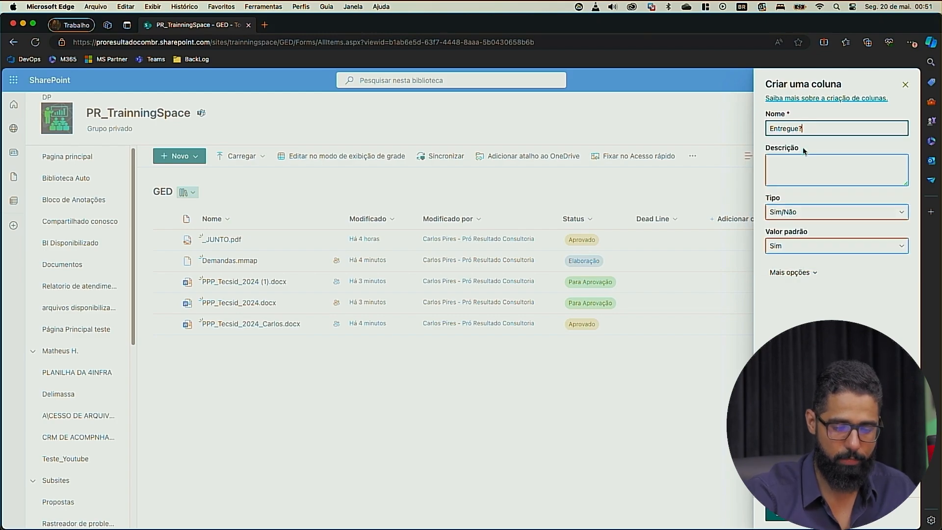
pyautogui.click(790, 272)
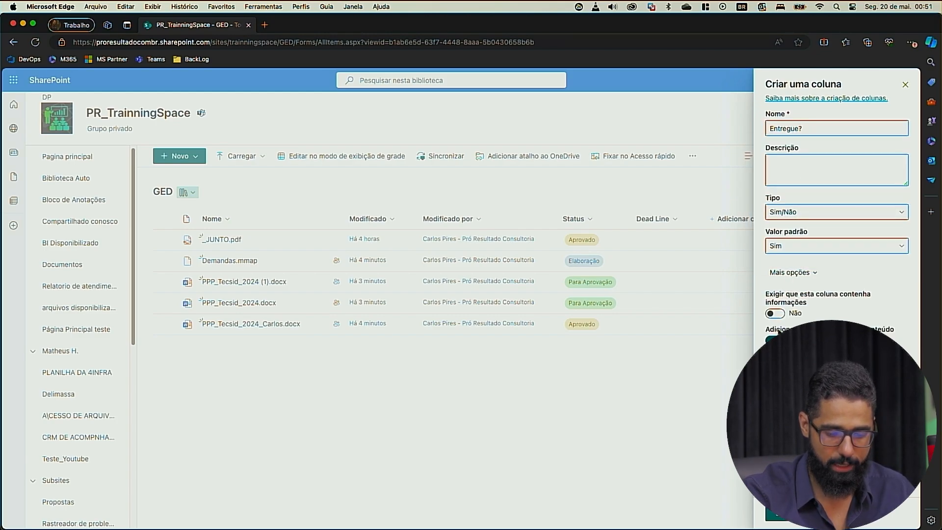
pyautogui.click(778, 315)
pyautogui.click(781, 514)
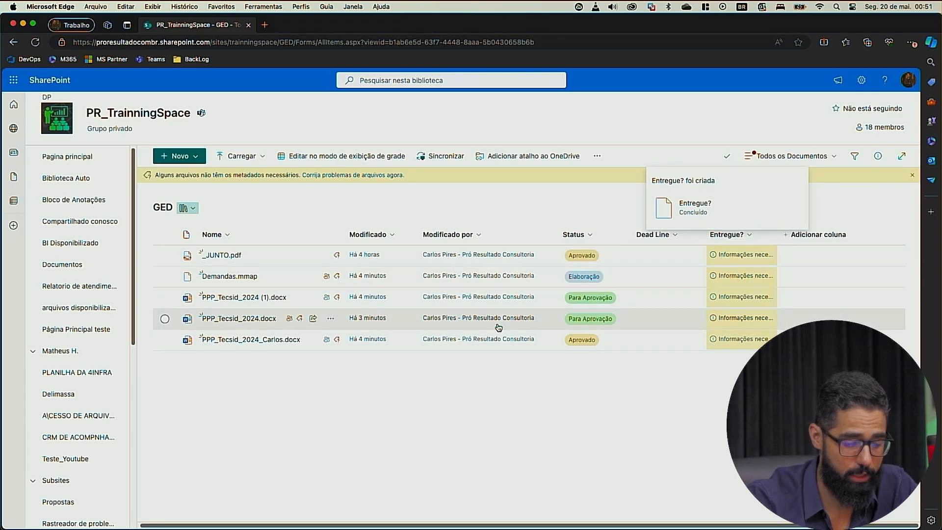
# Step: Edit all properties of _JUNTO.pdf, marking Entregue? as Sim, and save
pyautogui.click(165, 255)
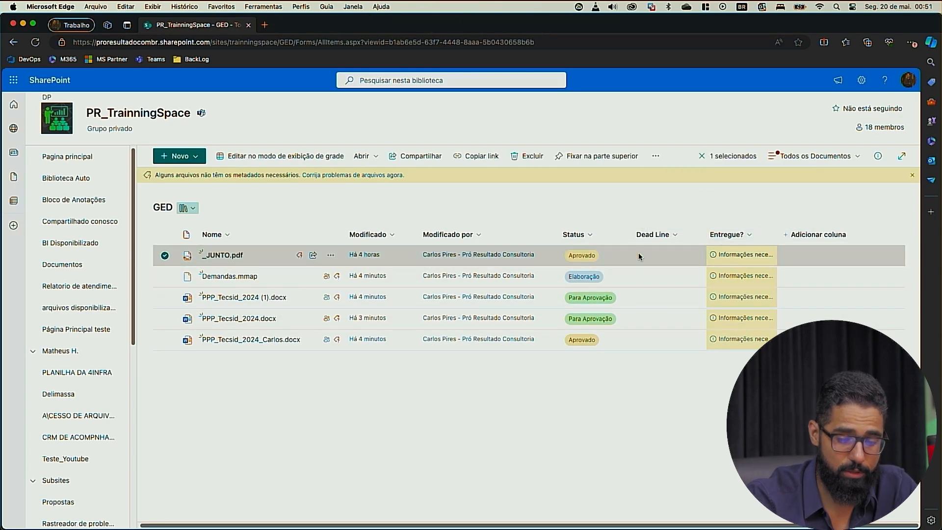
pyautogui.click(877, 156)
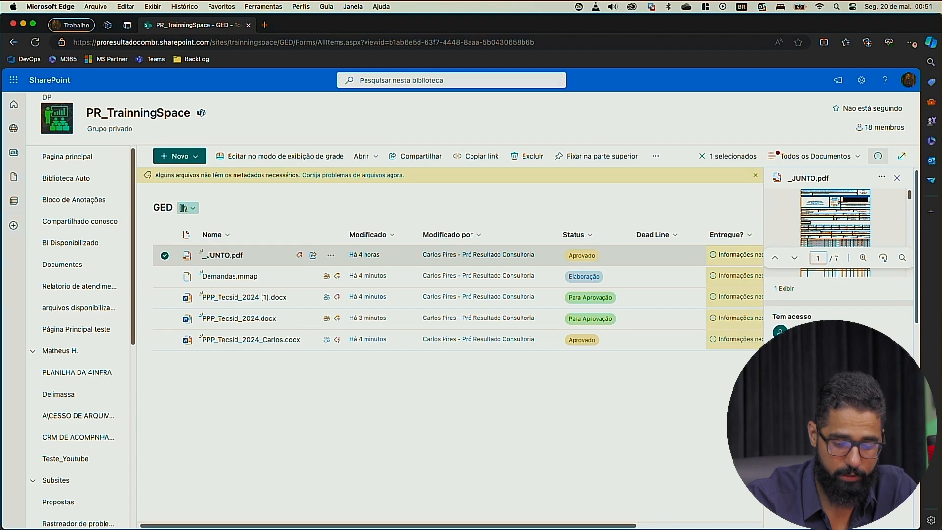
pyautogui.click(891, 366)
pyautogui.click(624, 250)
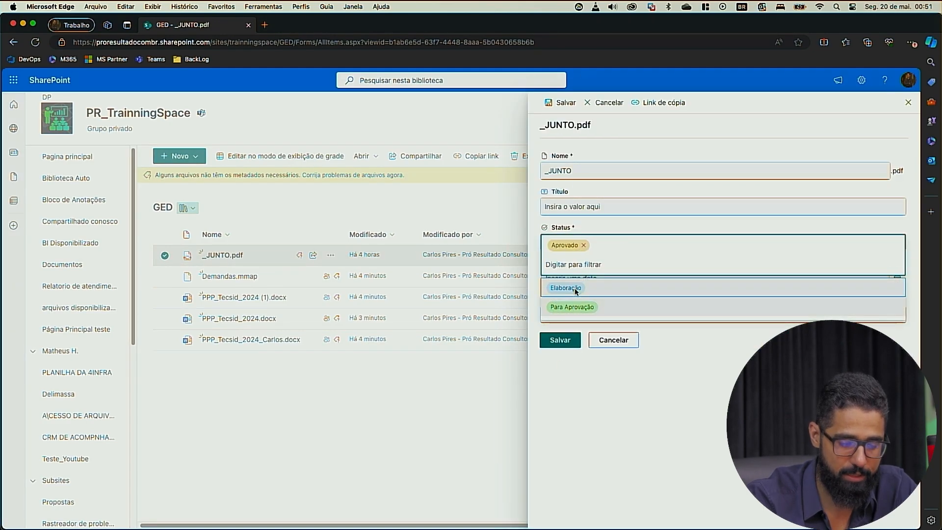
pyautogui.click(605, 210)
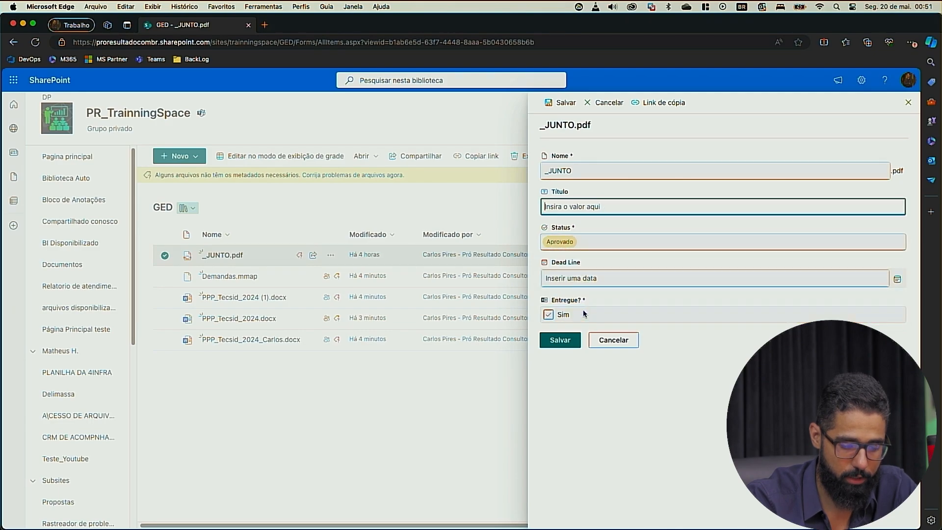
pyautogui.click(548, 315)
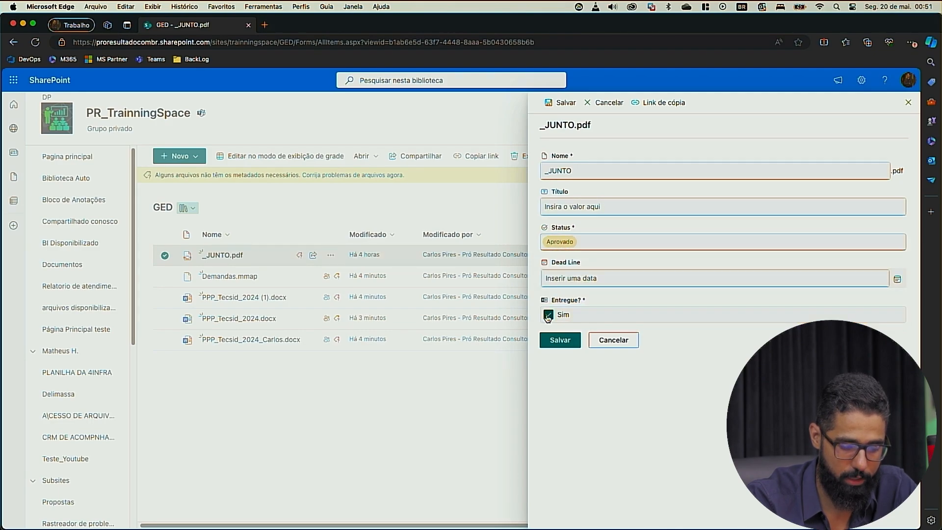
pyautogui.click(558, 341)
# Step: Edit the Entregue? column so it no longer requires information, and save the column settings
pyautogui.click(740, 242)
pyautogui.moveTo(765, 326)
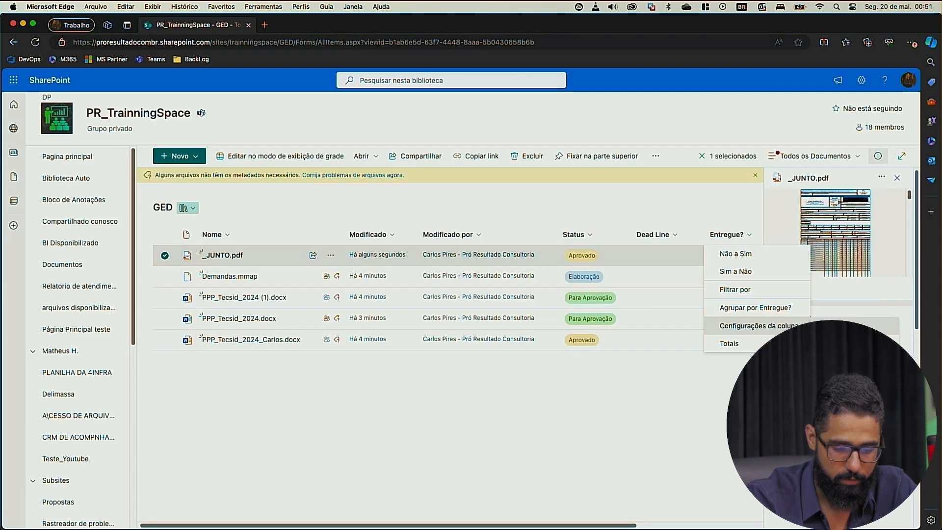
pyautogui.click(827, 327)
pyautogui.click(800, 281)
pyautogui.click(809, 255)
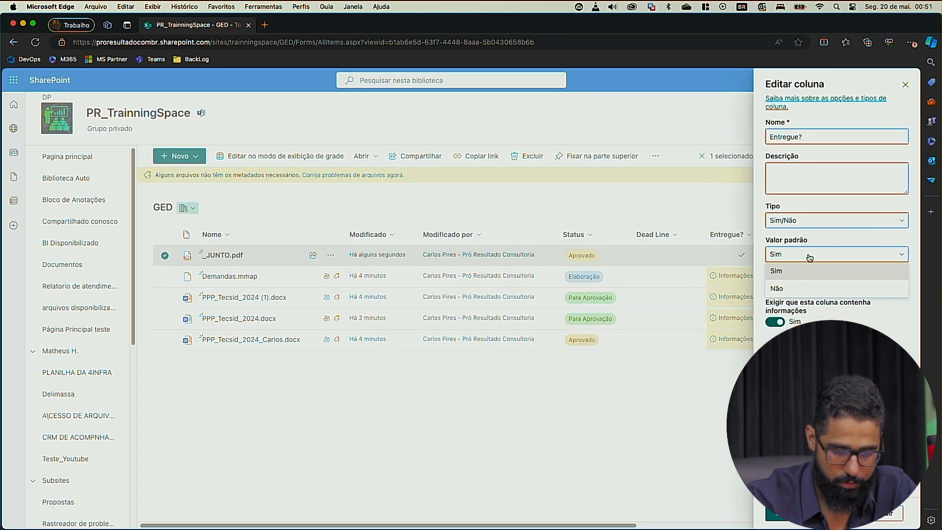
pyautogui.click(815, 220)
pyautogui.click(768, 324)
pyautogui.click(775, 512)
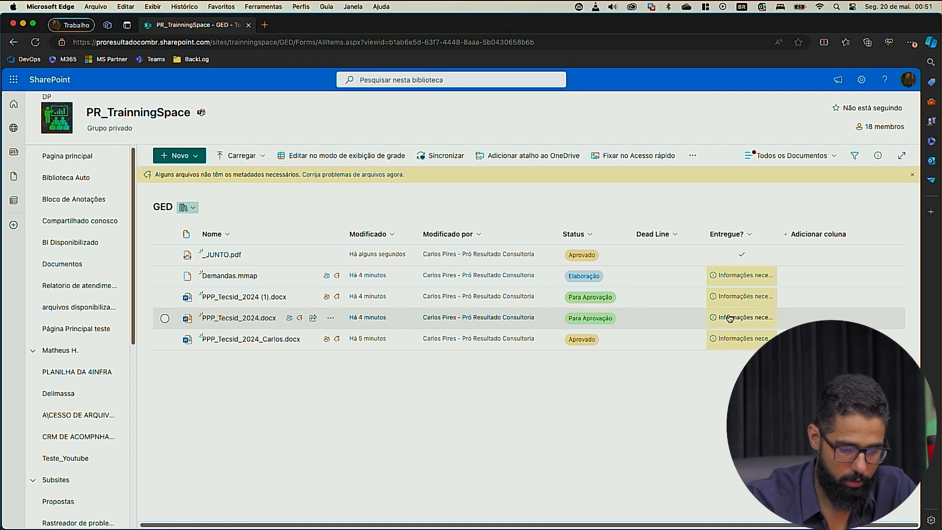
# Step: Examine the properties of Demandas.mmap in its details, and close them
pyautogui.click(736, 275)
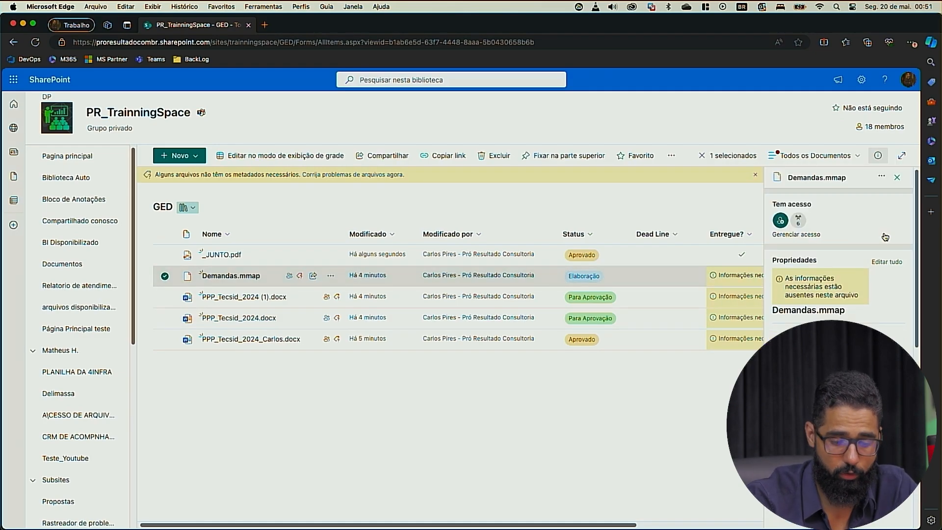
pyautogui.scroll(-4, 841, 260)
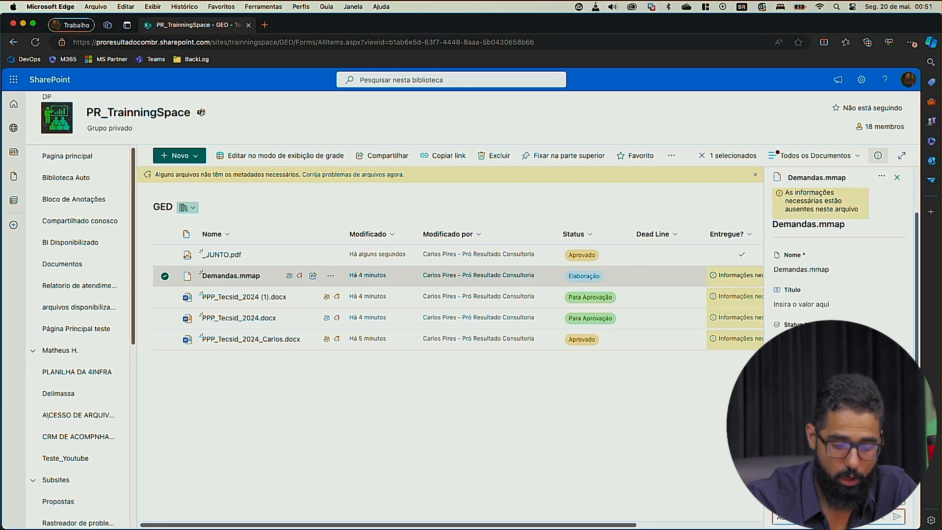
pyautogui.click(896, 177)
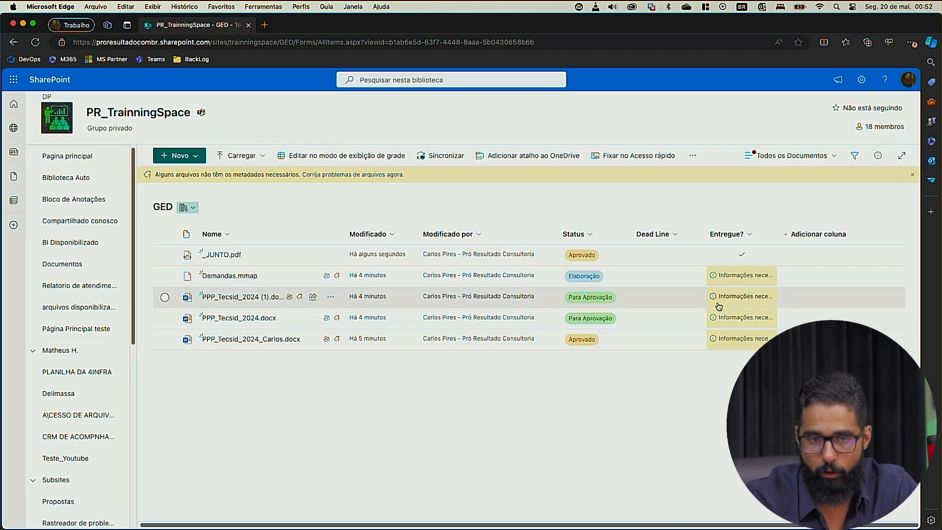
# Step: Set the default value of the Entregue? column to Não and save the column
pyautogui.click(728, 234)
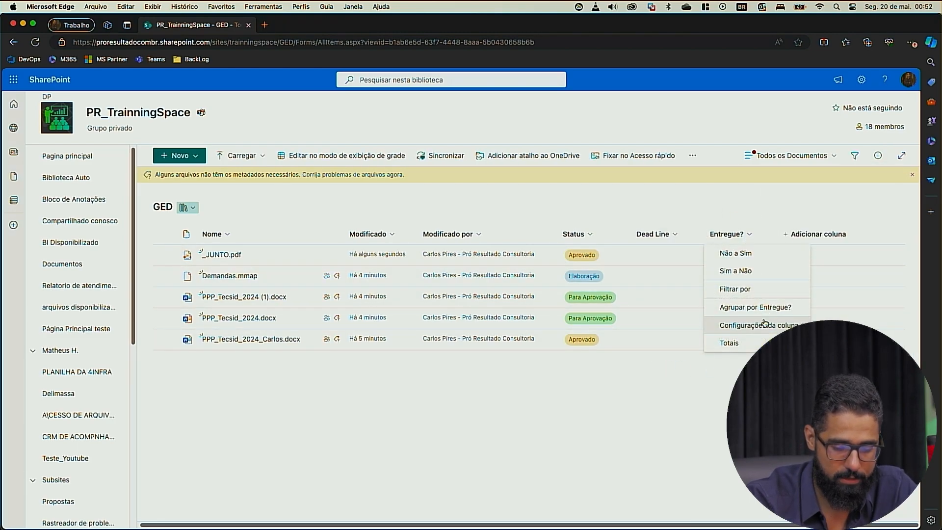
pyautogui.moveTo(766, 331)
pyautogui.click(833, 325)
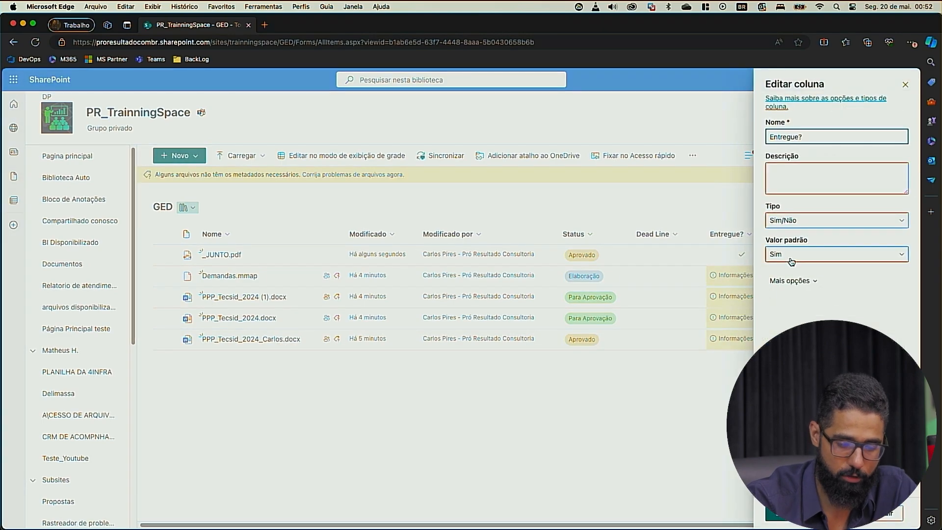
pyautogui.click(791, 254)
pyautogui.click(778, 289)
pyautogui.click(780, 513)
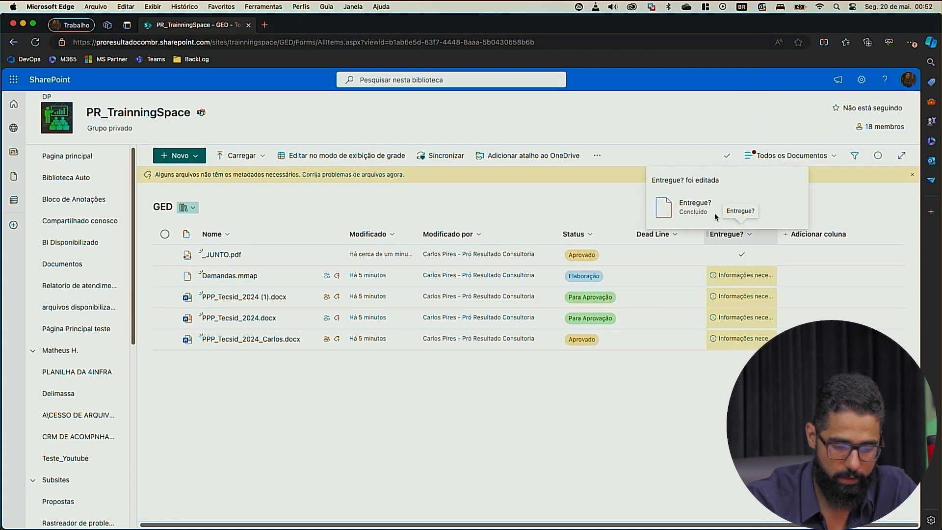
# Step: Review the list of files that need attention because of missing metadata, and return to the full GED library
pyautogui.click(373, 175)
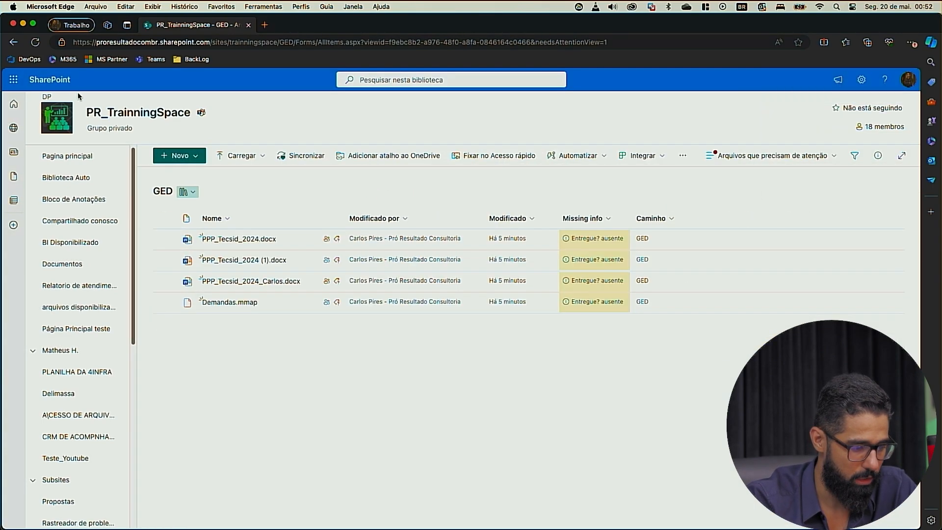
pyautogui.click(13, 44)
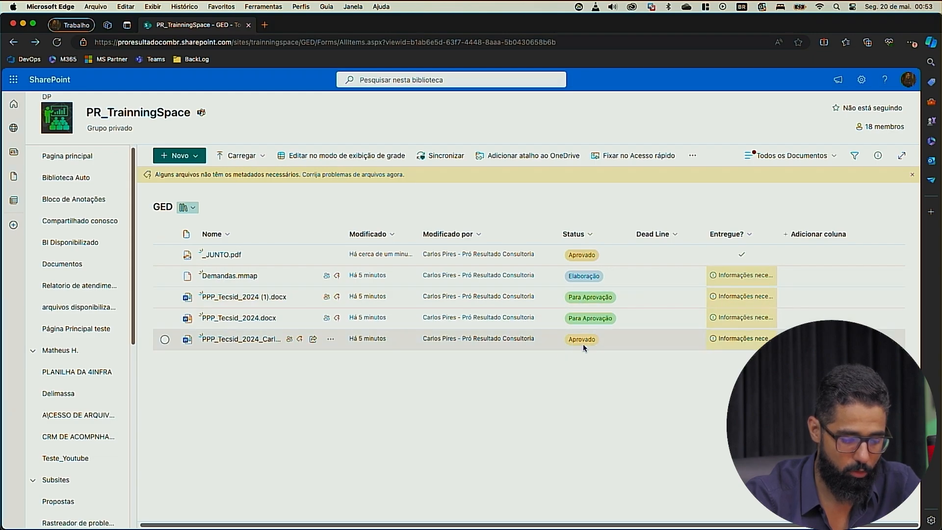
# Step: Add the choice "Cópia" to the Status column and save the column
pyautogui.click(571, 234)
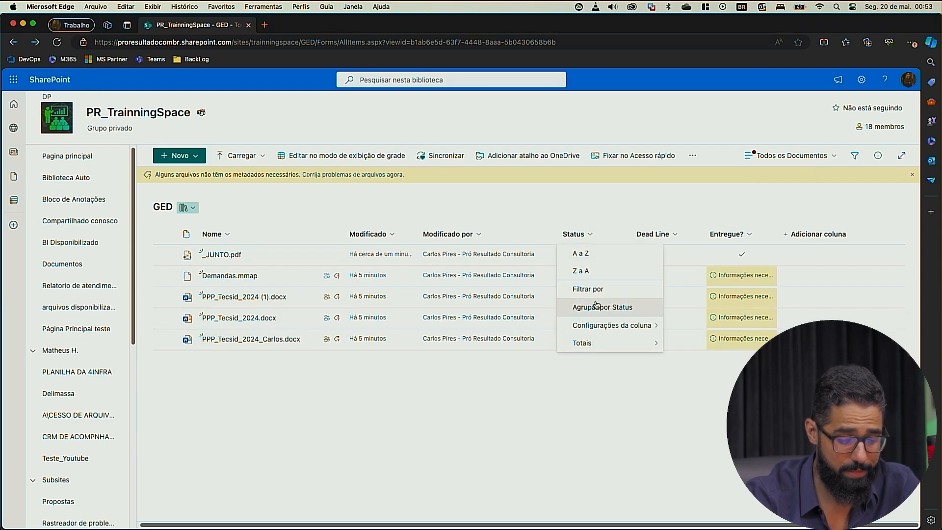
pyautogui.moveTo(615, 325)
pyautogui.click(672, 325)
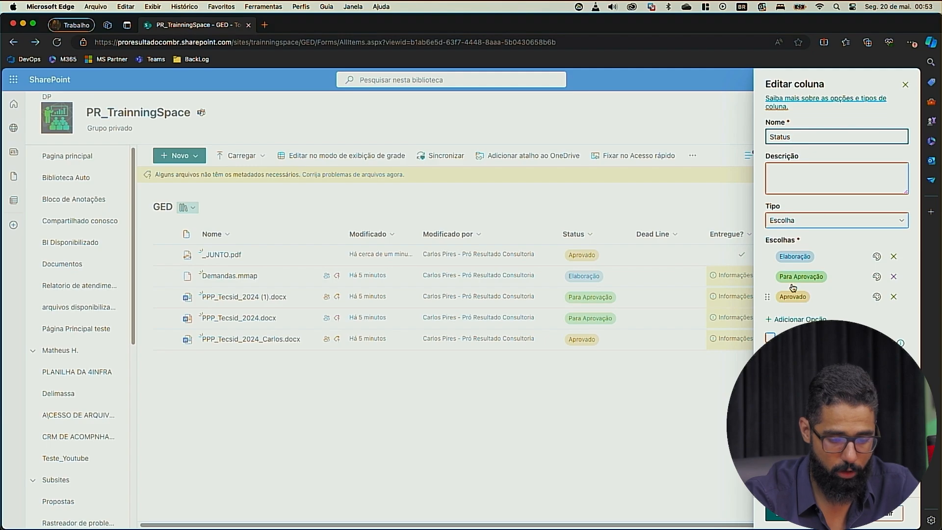
pyautogui.click(793, 319)
pyautogui.click(792, 318)
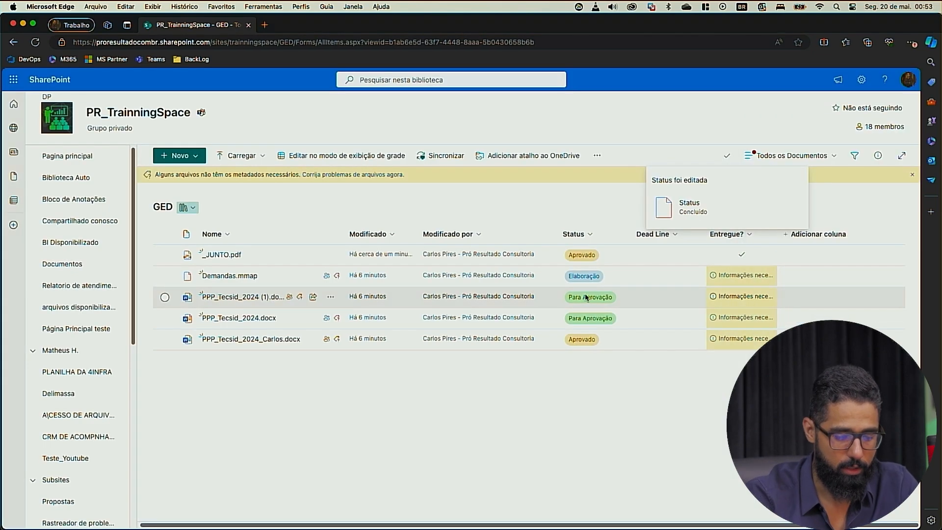
# Step: Set the Status of PPP_Tecsid_2024 (1).docx to Cópia in its file details
pyautogui.click(585, 297)
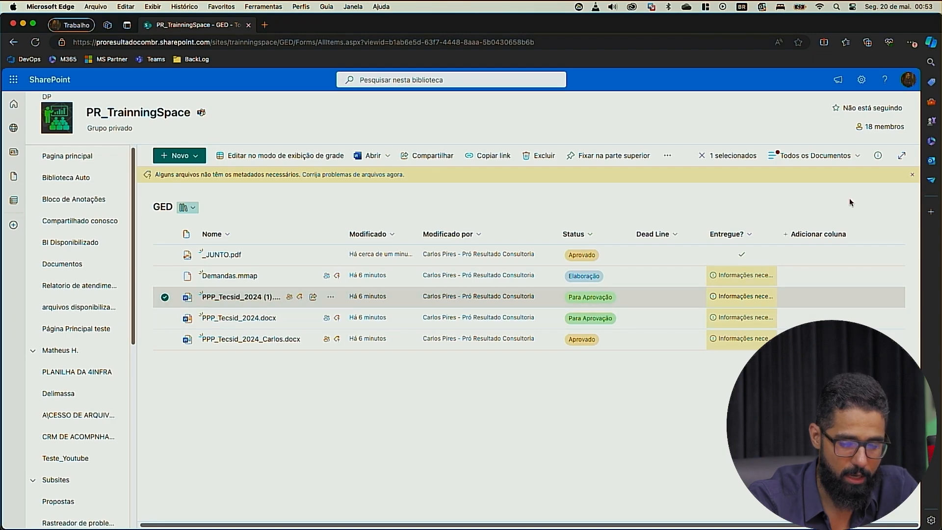
pyautogui.click(877, 156)
pyautogui.scroll(-5, 834, 245)
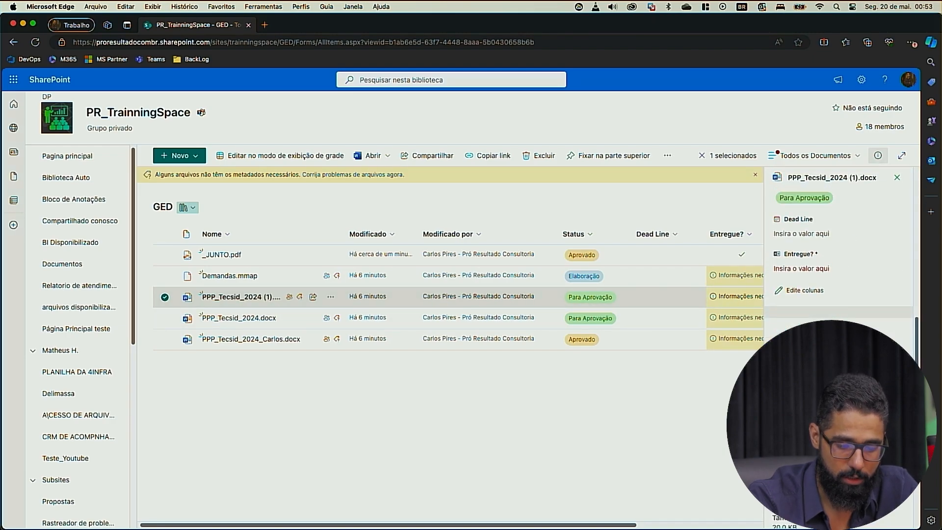
pyautogui.click(813, 256)
pyautogui.click(805, 336)
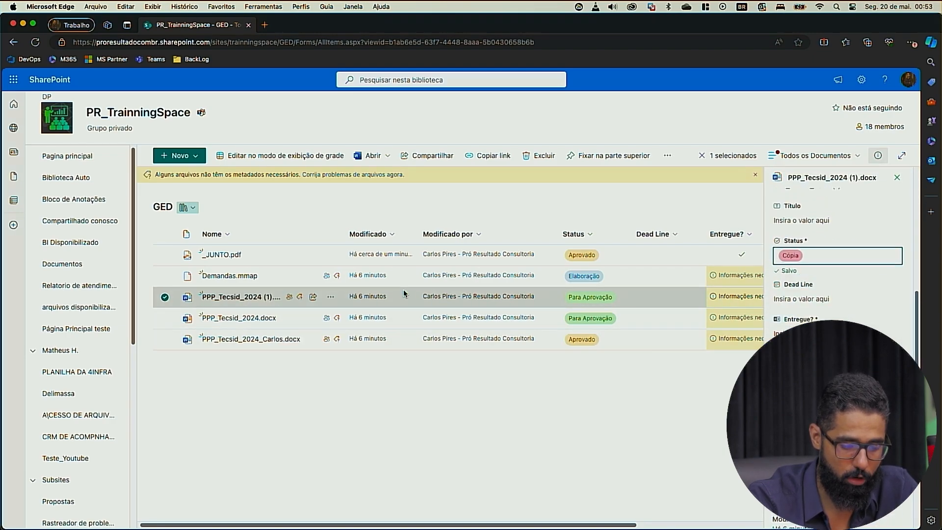
# Step: Set the Status of PPP_Tecsid_2024.docx to Cópia in its file details and close the details
pyautogui.click(165, 321)
pyautogui.scroll(-5, 834, 246)
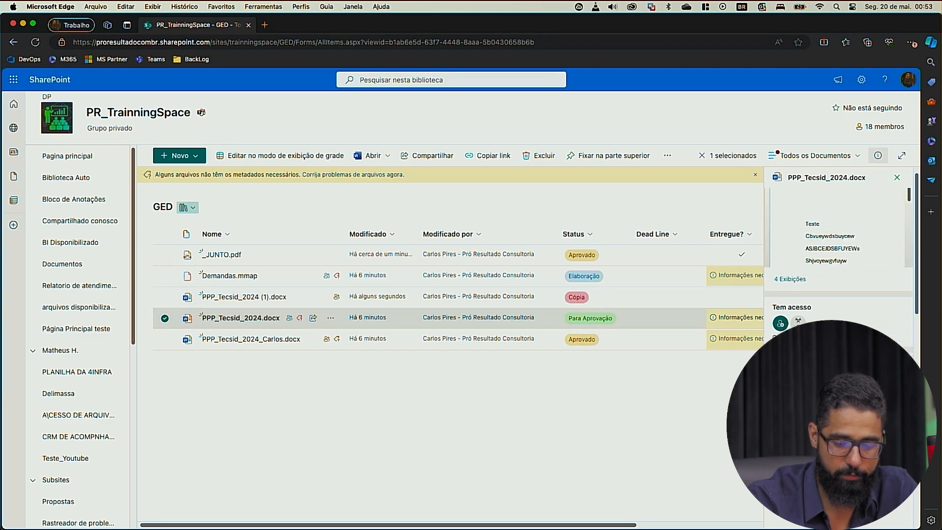
pyautogui.click(896, 177)
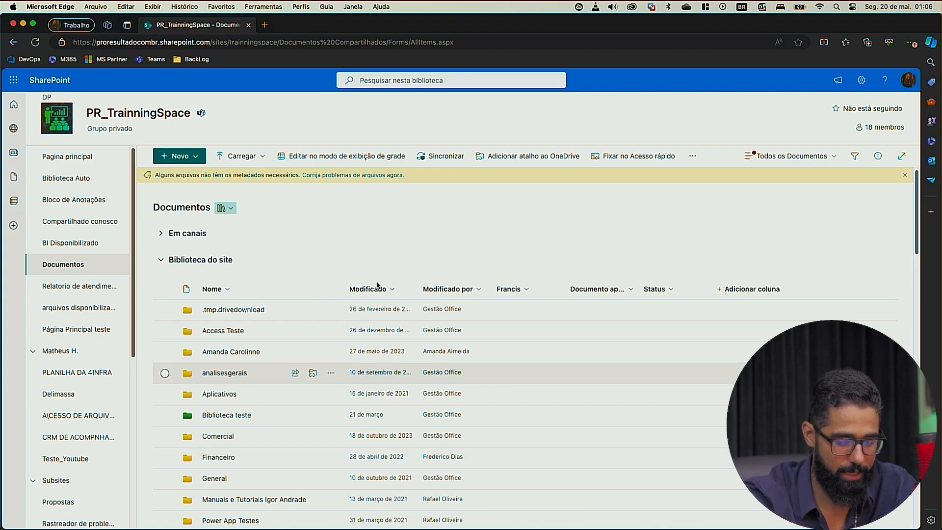
# Step: Review the column types that can be added to the Documentos library, without creating a column
pyautogui.click(747, 291)
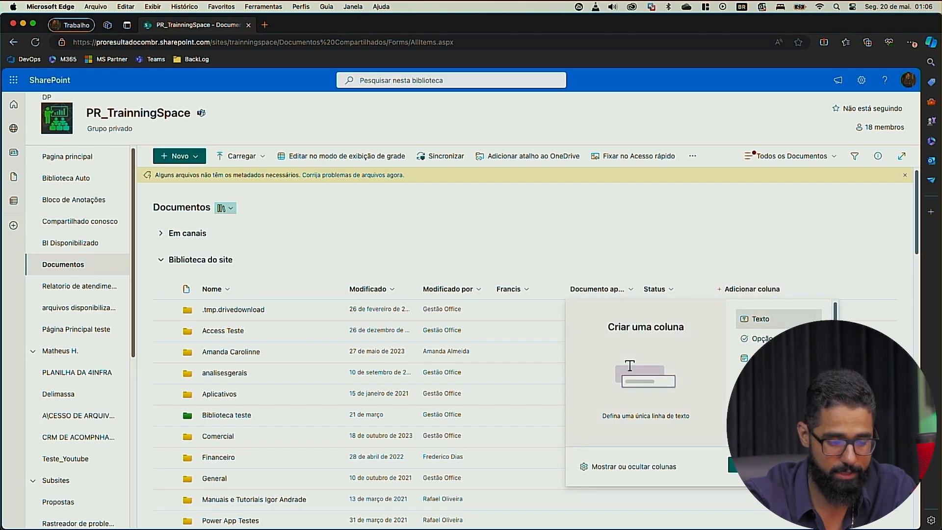
pyautogui.click(236, 198)
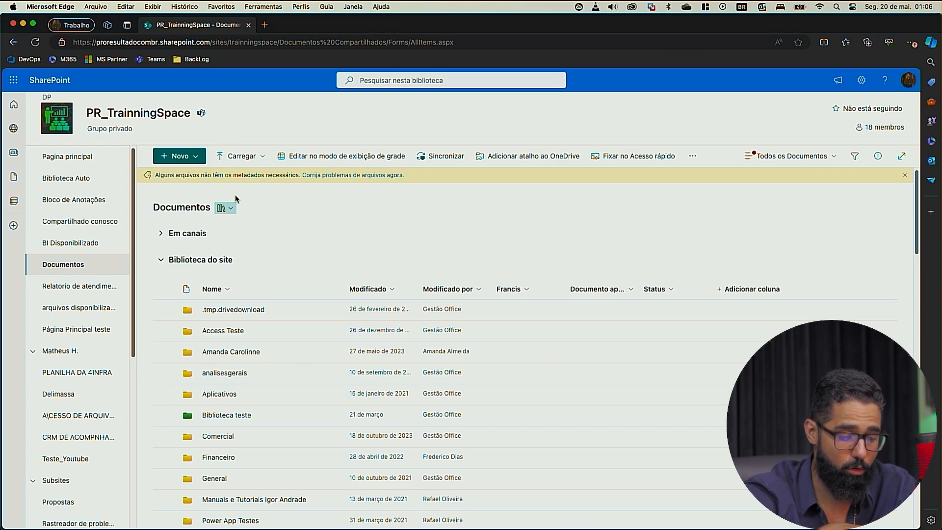
pyautogui.click(750, 289)
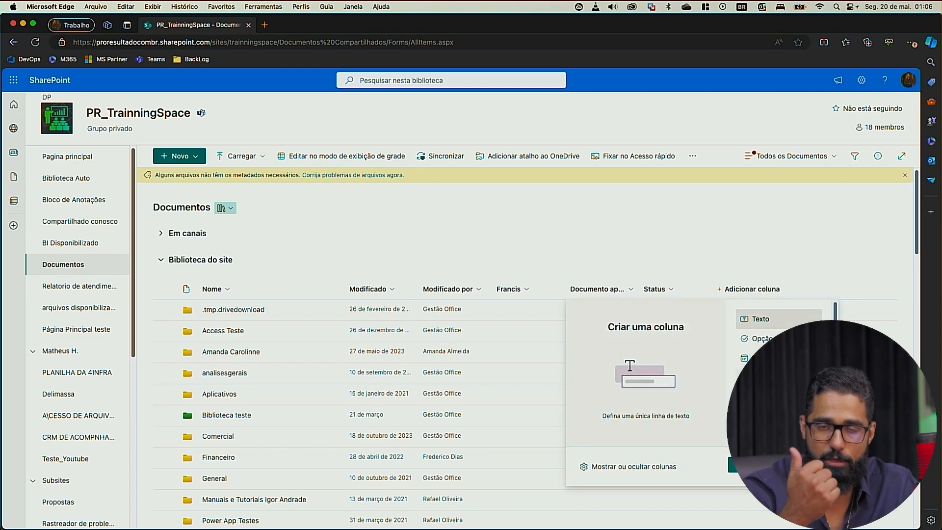
pyautogui.scroll(-2, 780, 333)
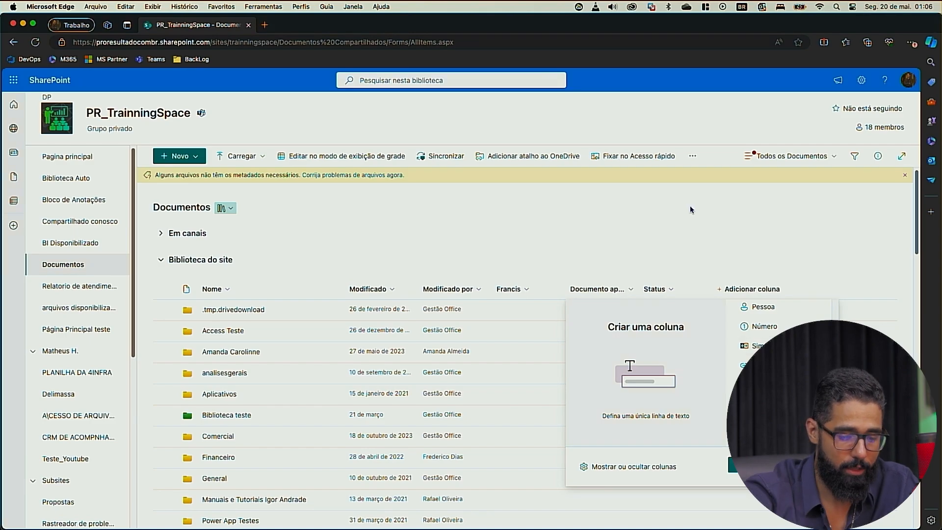
pyautogui.click(615, 237)
# Step: Switch to Power Automate and open the flow "Quando um arquivo é criado ou modificado (somente propriedades)" for editing
pyautogui.hotkey('ctrl', 'Up')
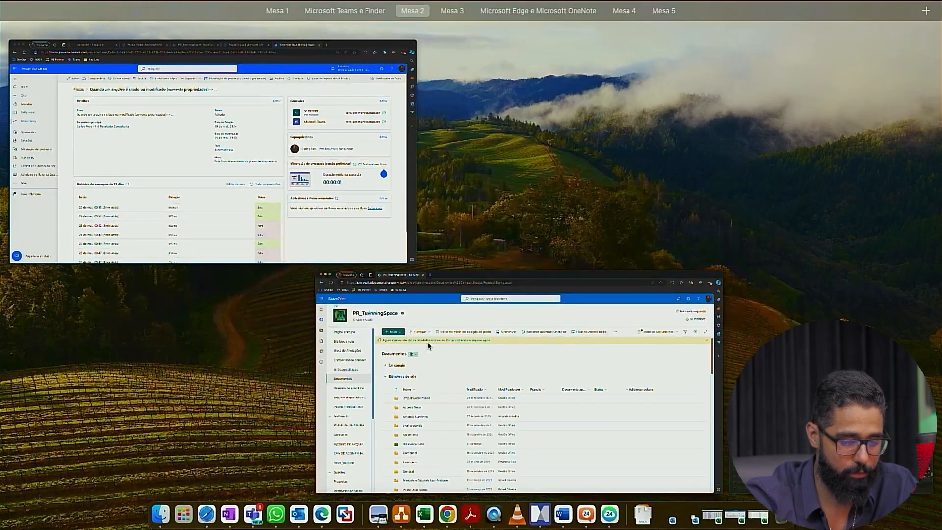
pyautogui.click(326, 199)
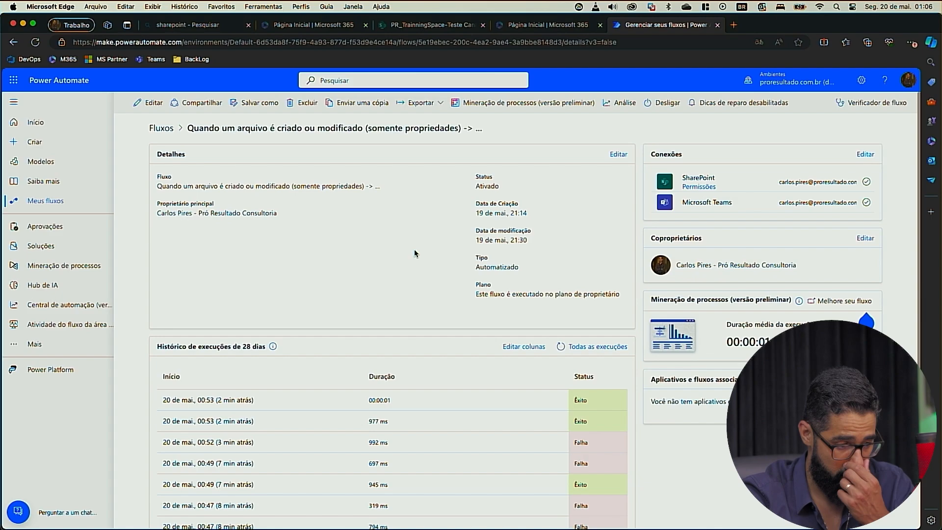
pyautogui.click(159, 103)
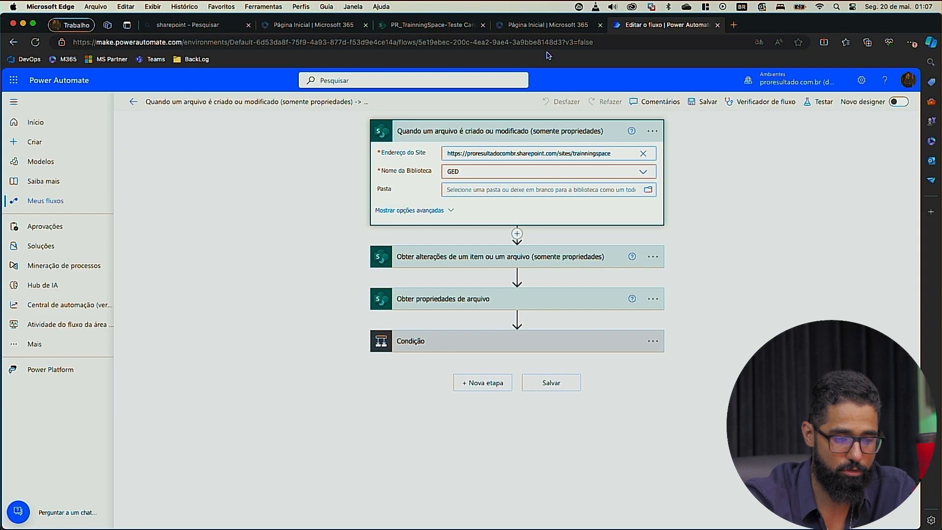
# Step: Check the site URL of the Documentos library in SharePoint, and return to the flow's trigger settings
pyautogui.hotkey('ctrl', 'Up')
pyautogui.click(289, 121)
pyautogui.click(278, 43)
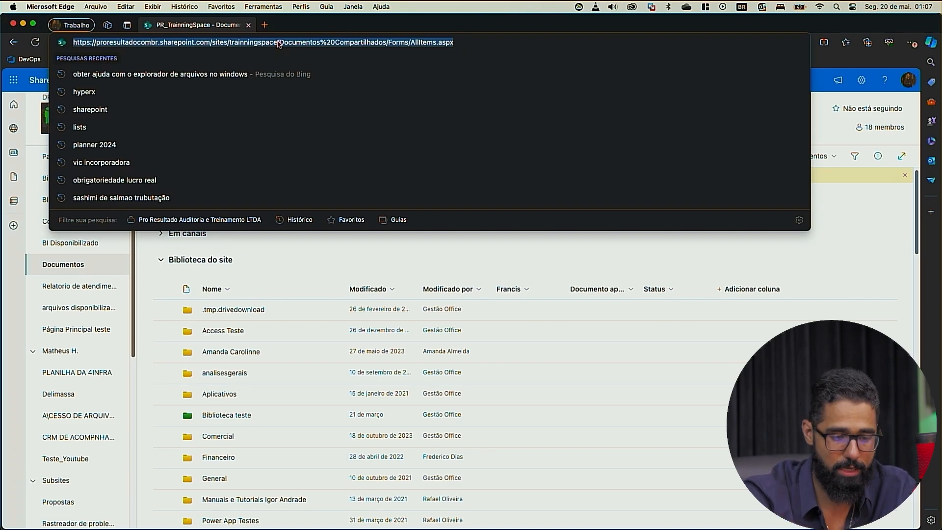
pyautogui.hotkey('ctrl', 'Up')
pyautogui.click(469, 152)
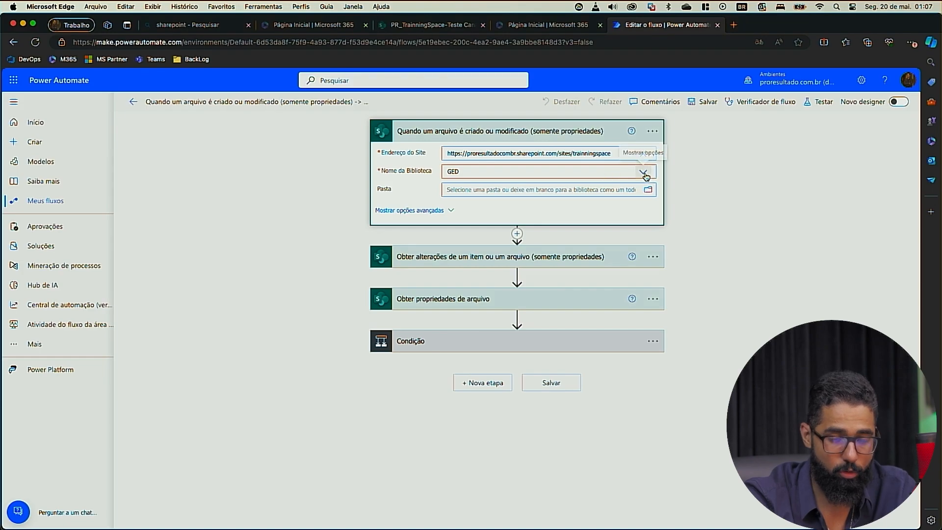
# Step: Open the contents of the PR_TrainningSpace site in SharePoint and show the options for creating a new document library
pyautogui.hotkey('ctrl', 'Up')
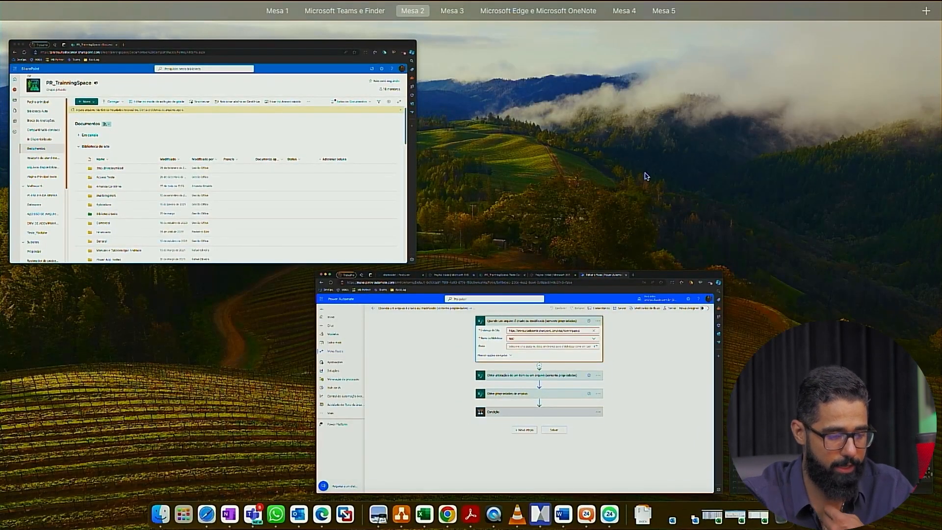
pyautogui.click(233, 123)
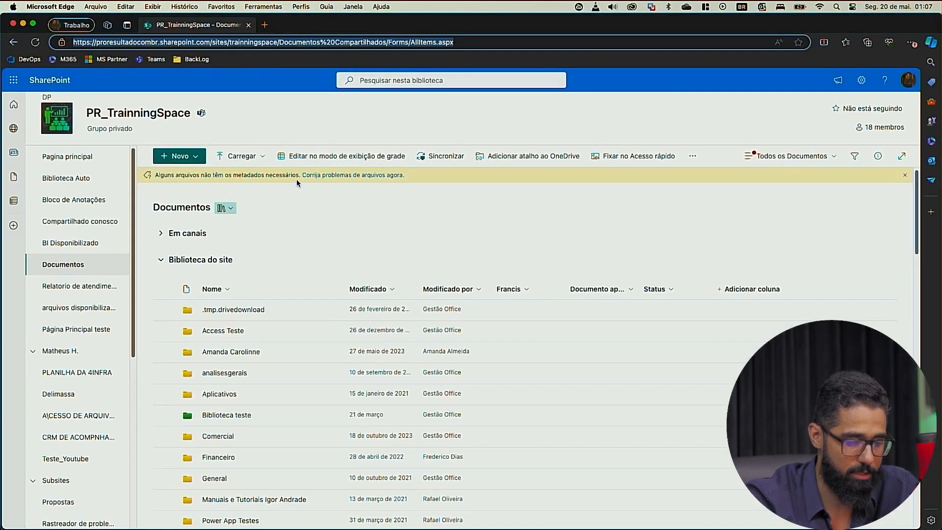
pyautogui.click(861, 80)
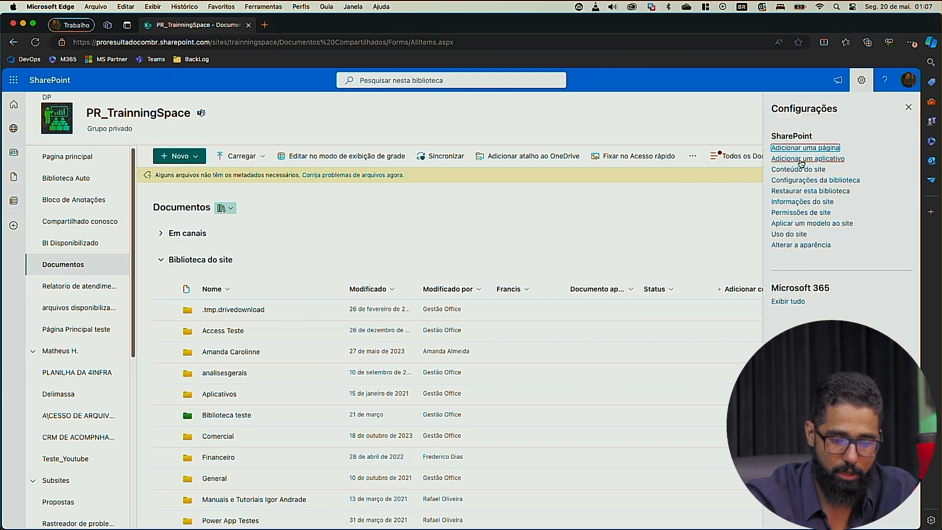
pyautogui.click(798, 170)
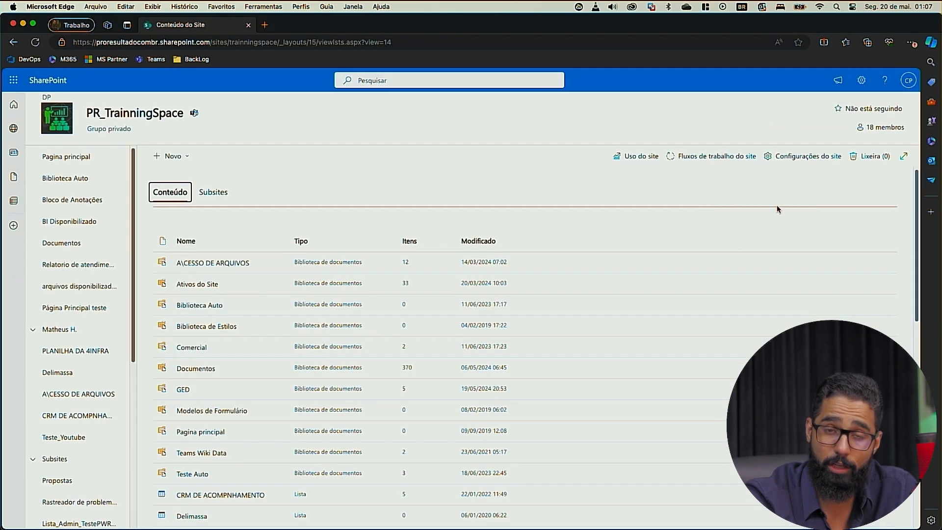
pyautogui.click(169, 156)
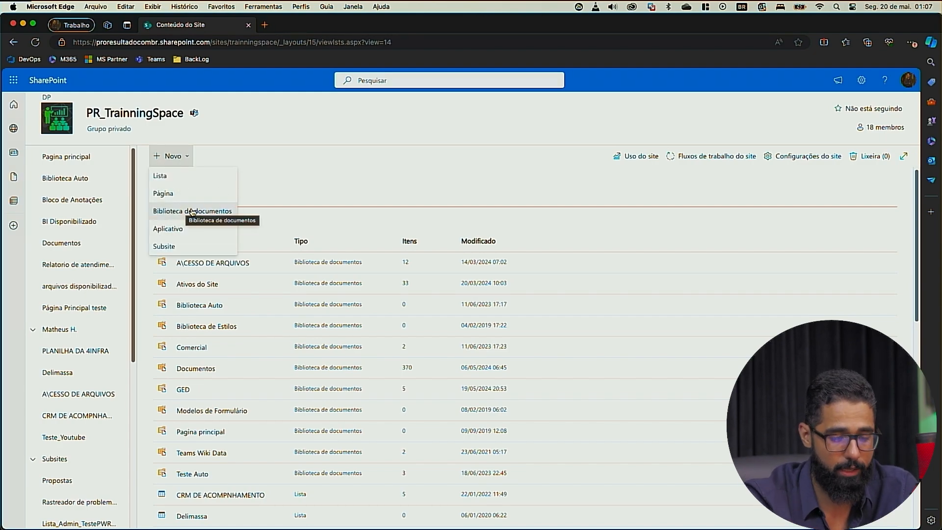
# Step: Return to the Power Automate flow and review the libraries available for the trigger, without changing the selection
pyautogui.hotkey('ctrl', 'Down')
pyautogui.click(277, 190)
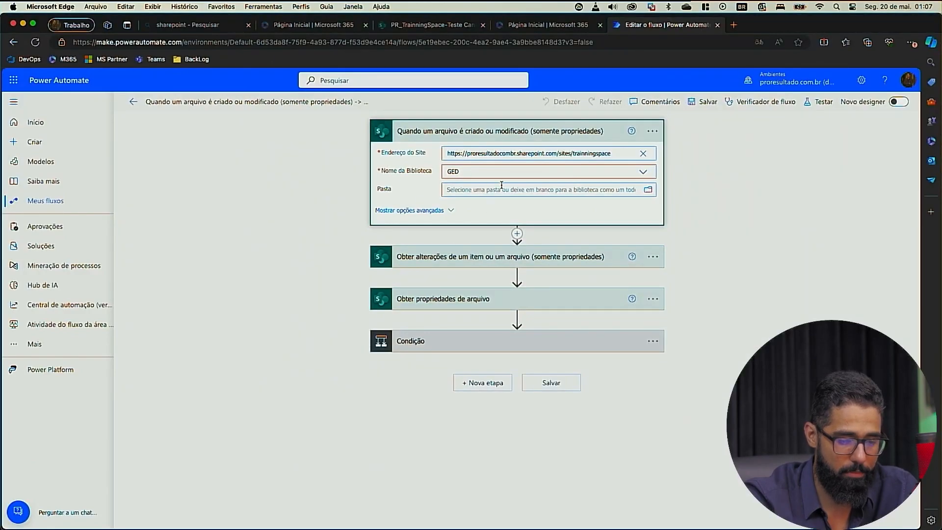
pyautogui.click(643, 171)
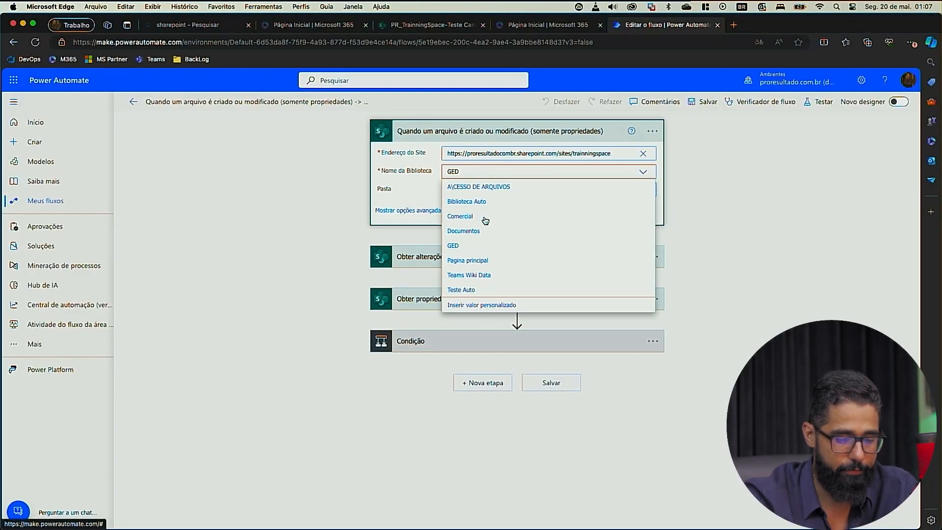
pyautogui.click(252, 221)
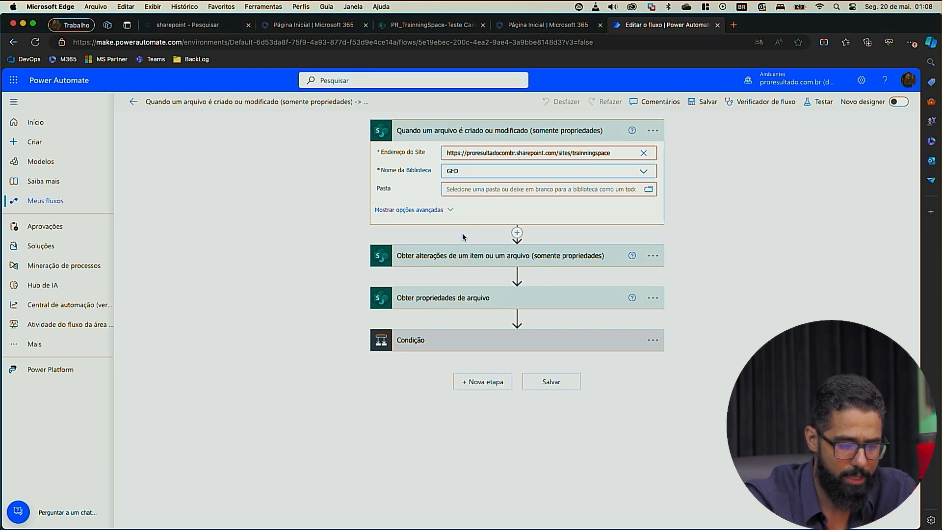
# Step: Examine the settings of the Obter alterações de um item ou um arquivo action, including the full expression in Desde
pyautogui.click(492, 255)
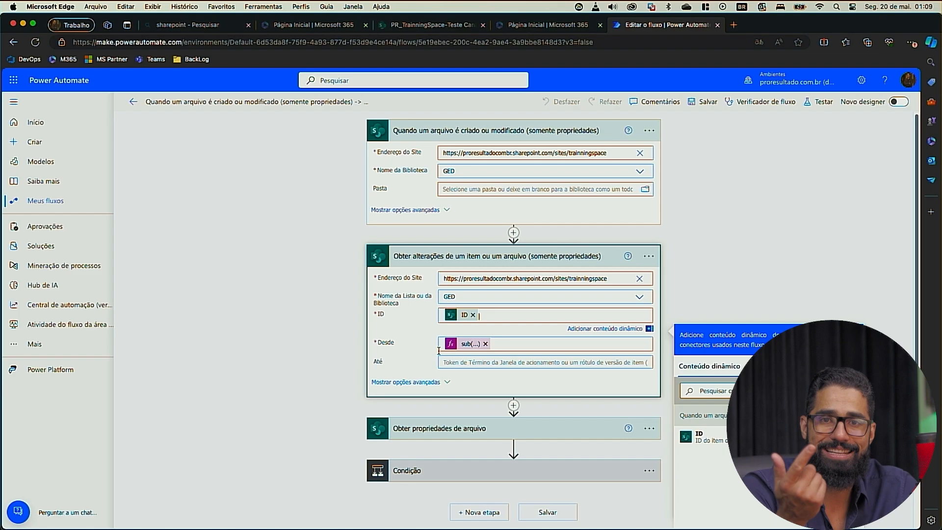
pyautogui.click(515, 343)
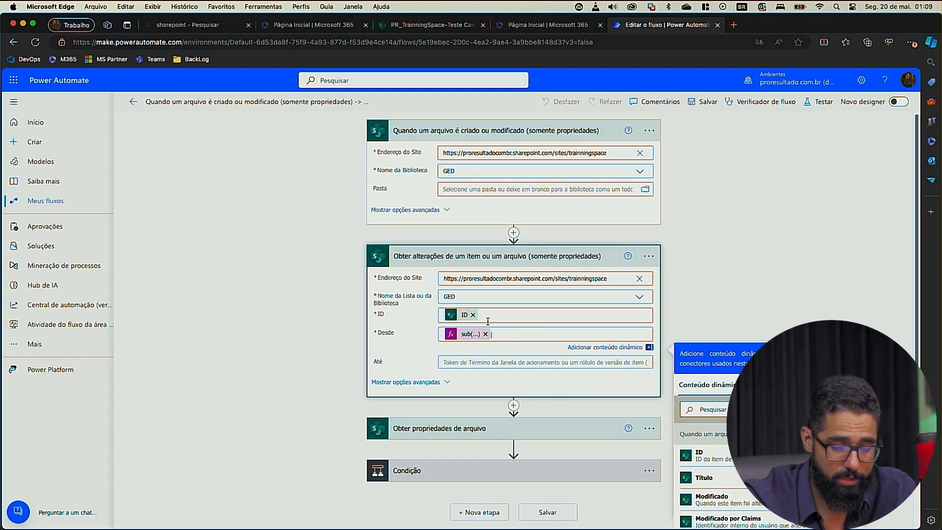
pyautogui.click(470, 333)
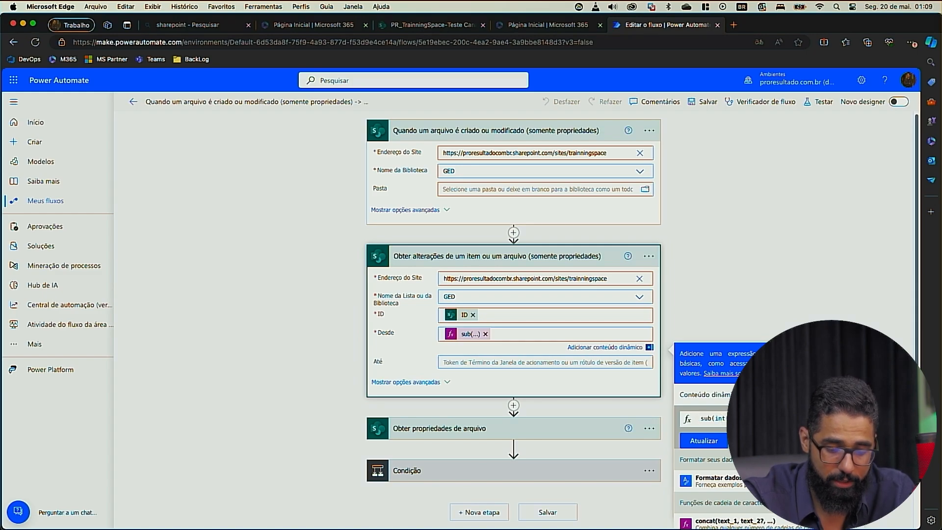
pyautogui.scroll(-2, 785, 418)
pyautogui.scroll(-1, 784, 418)
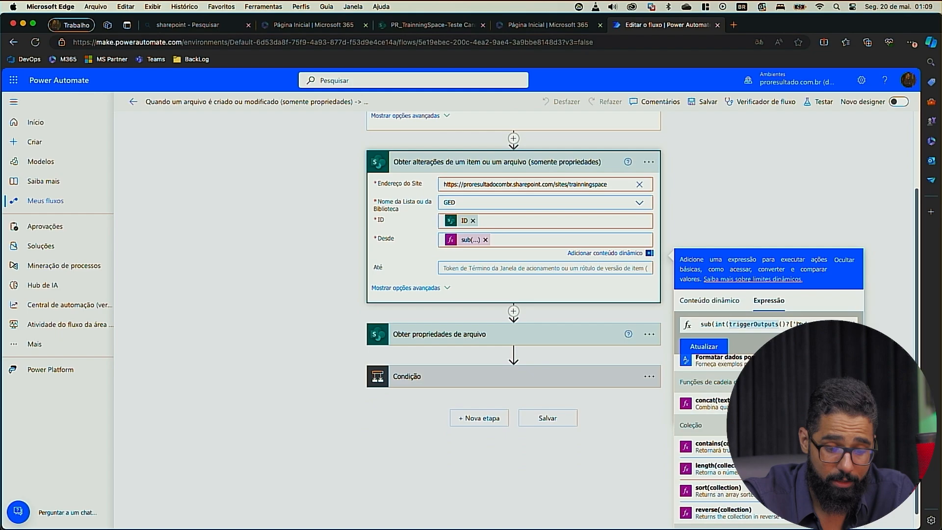
pyautogui.hscroll(1, 799, 324)
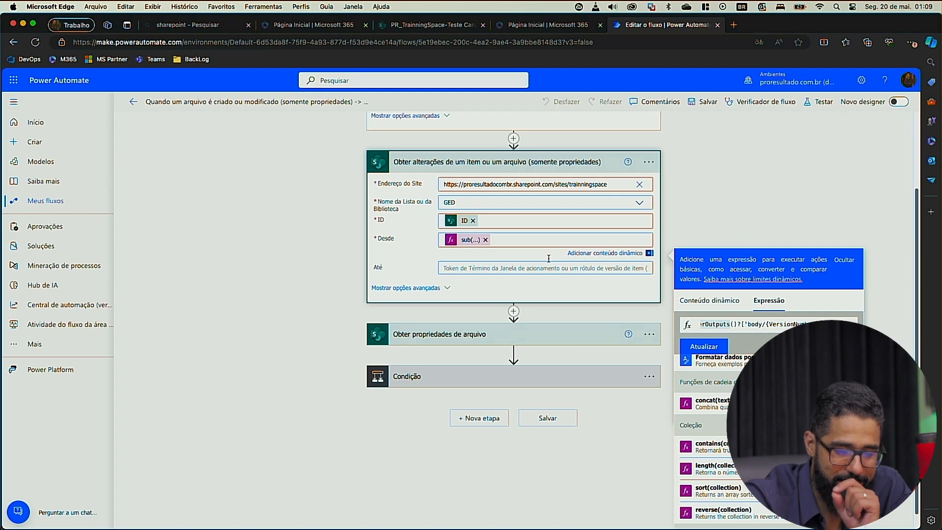
pyautogui.scroll(2, 537, 238)
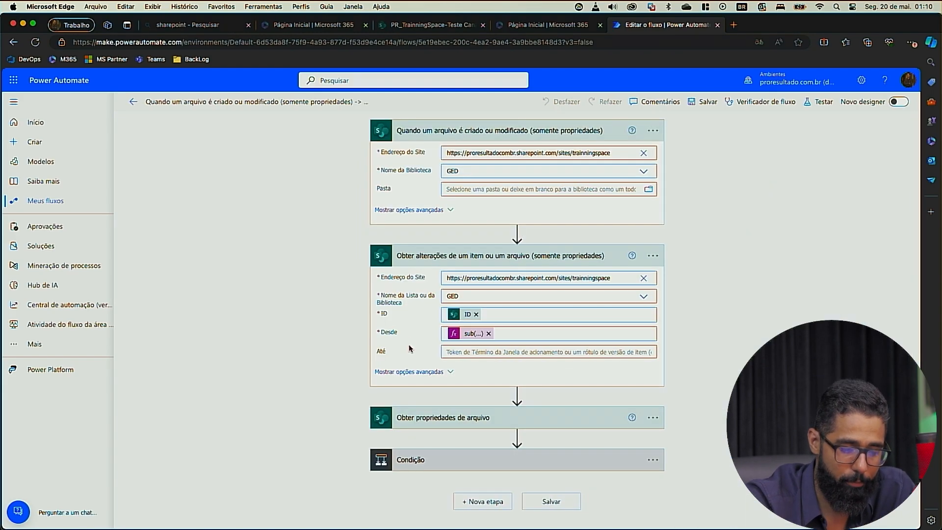
# Step: Expand the Obter propriedades de arquivo action and the Condição step to examine their settings and dynamic content
pyautogui.click(476, 422)
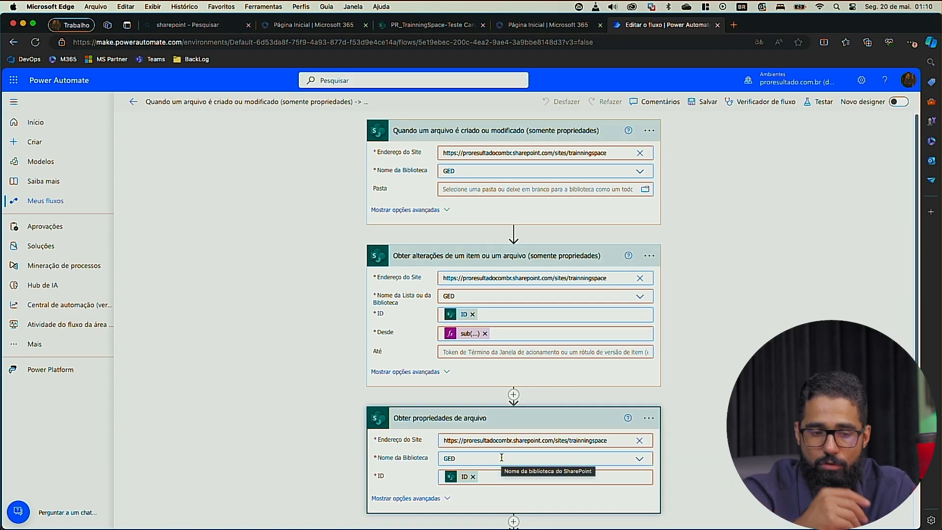
pyautogui.scroll(-3, 501, 458)
pyautogui.click(507, 483)
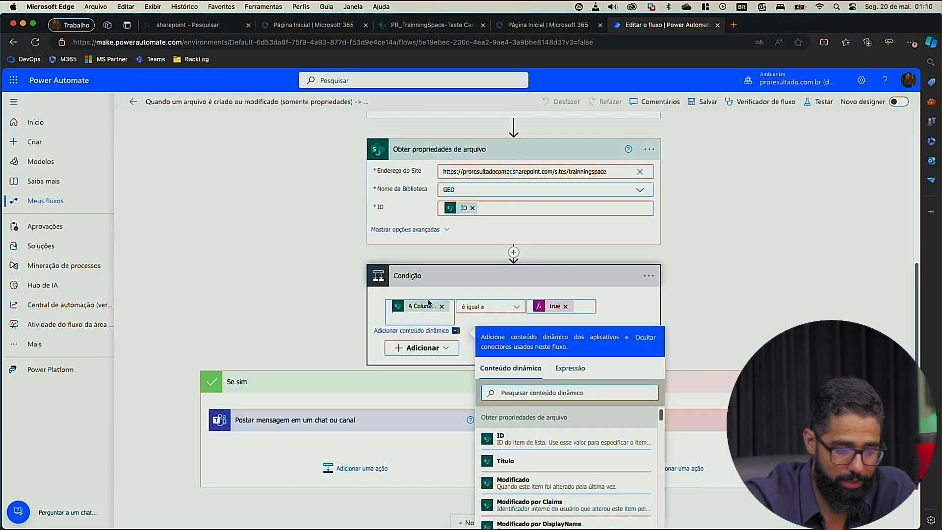
pyautogui.scroll(-4, 567, 456)
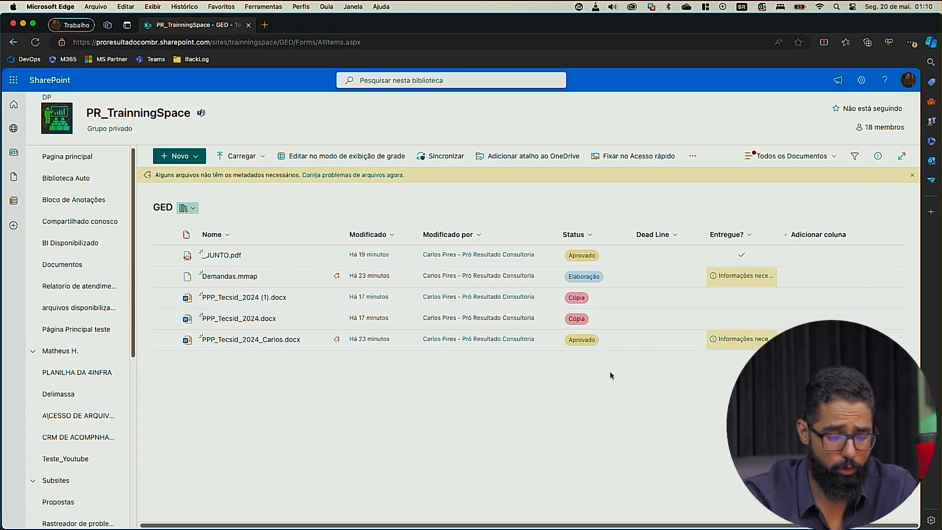
# Step: Return to the flow from the GED library and inspect the expression on the comparison side of Condição
pyautogui.hotkey('ctrl', 'Up')
pyautogui.click(334, 237)
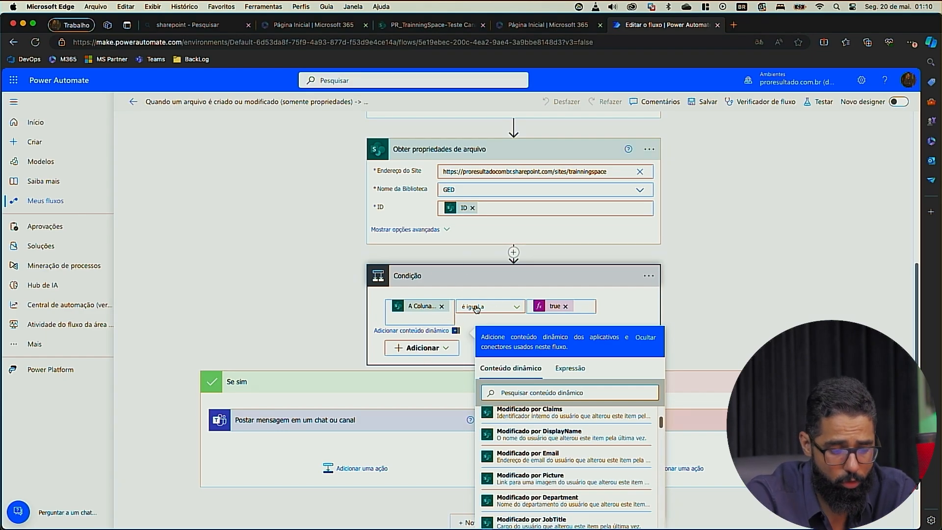
pyautogui.click(581, 306)
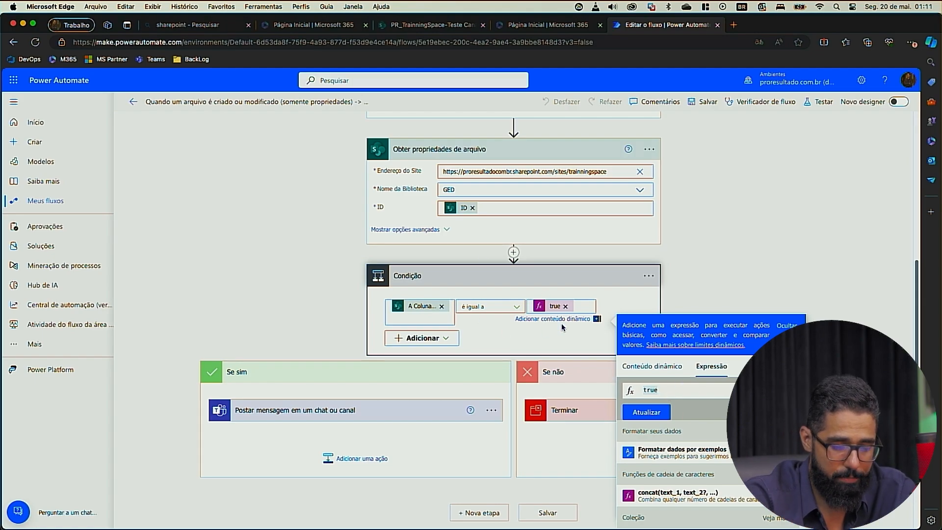
pyautogui.click(563, 349)
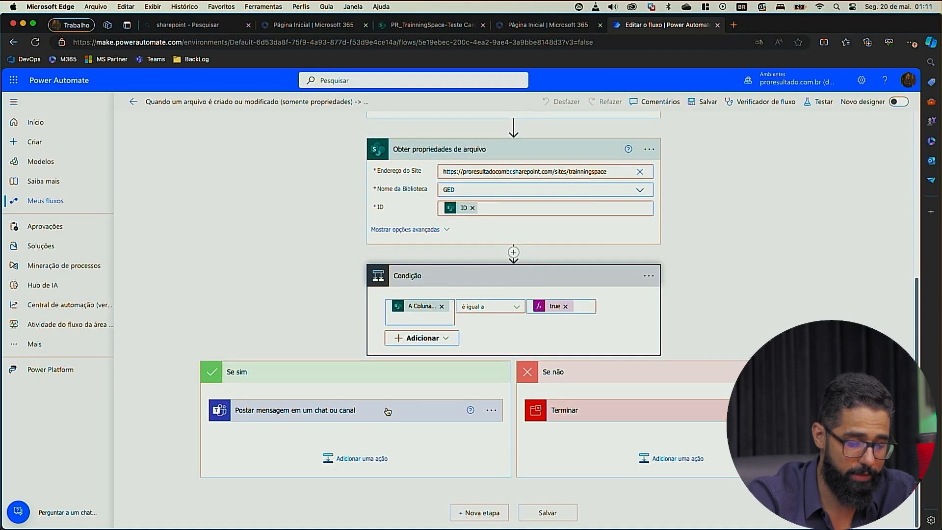
# Step: Expand the Teams action Postar mensagem em um chat ou canal and examine its Team choices and message content
pyautogui.click(387, 411)
pyautogui.scroll(-3, 388, 411)
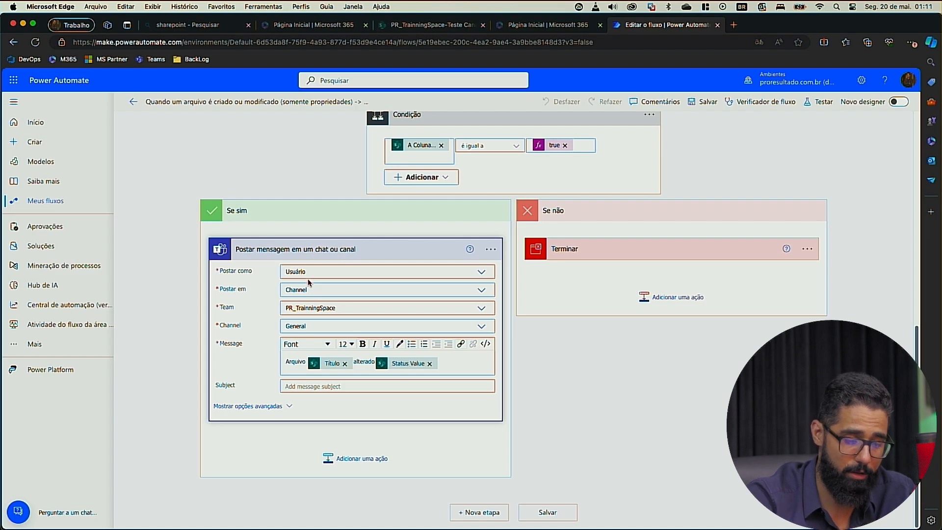
pyautogui.click(323, 308)
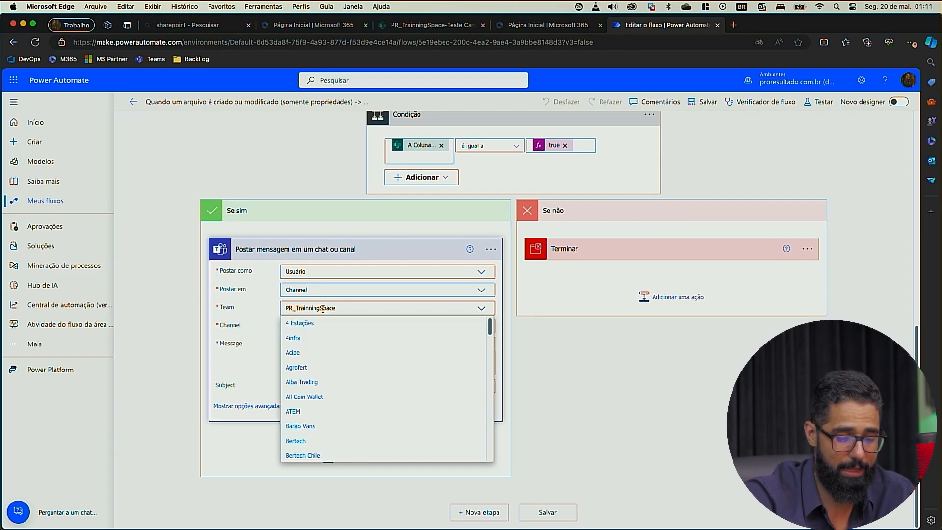
pyautogui.click(243, 334)
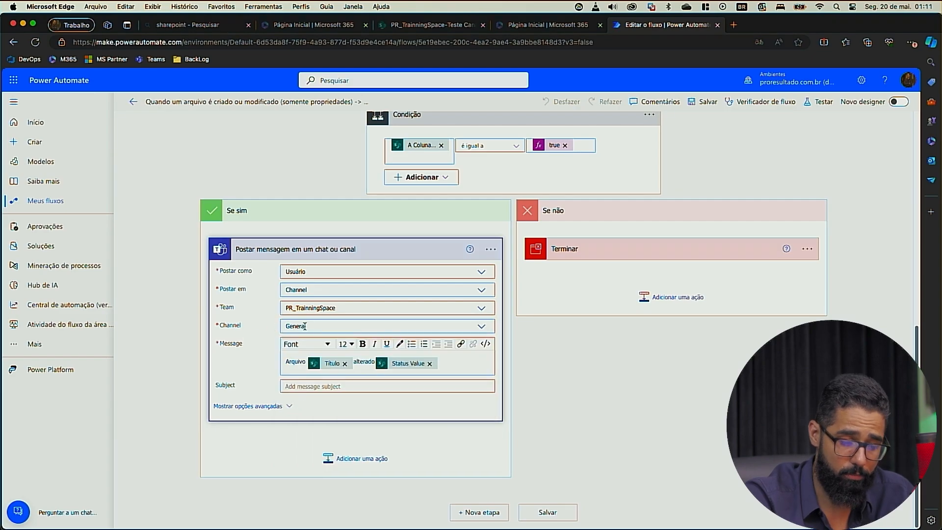
pyautogui.click(359, 367)
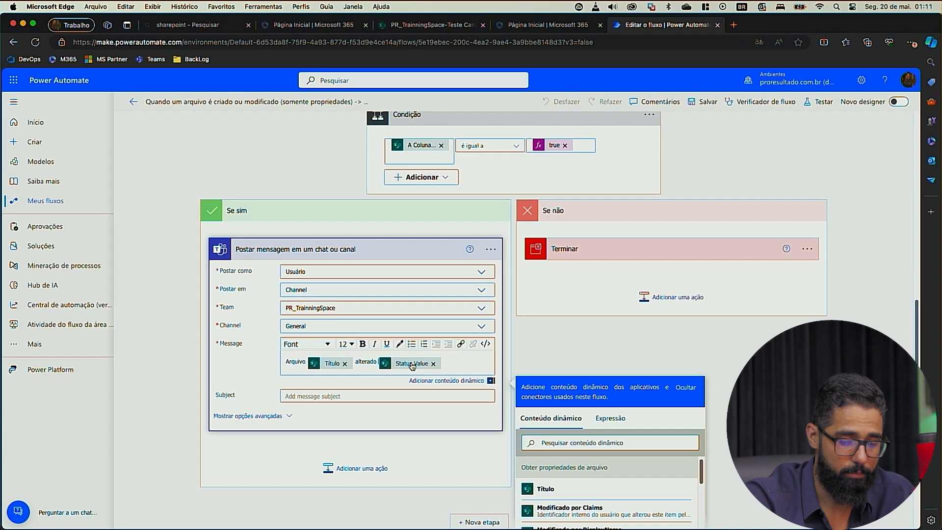
# Step: Insert the word "para" between "alterado" and Status Value in the Teams message of Postar mensagem em um chat ou canal
pyautogui.write('para')
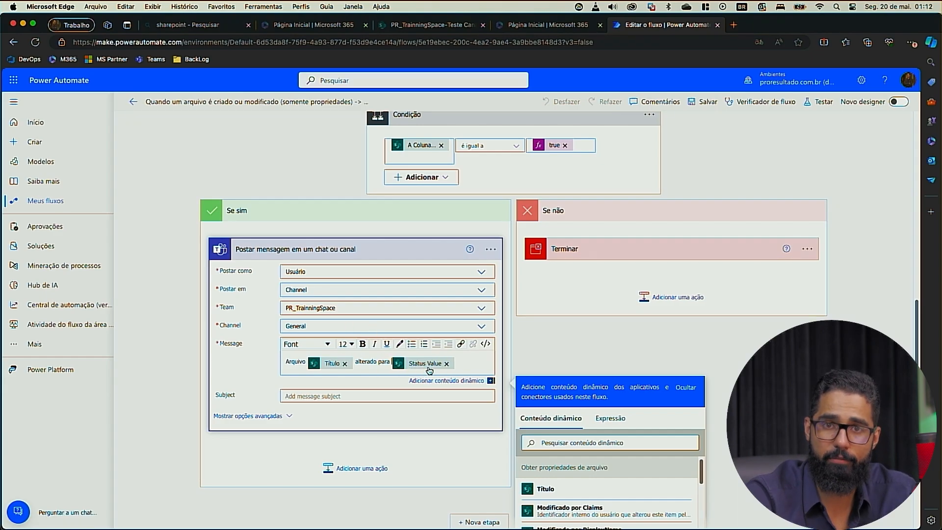
pyautogui.hotkey('ctrl', 'Up')
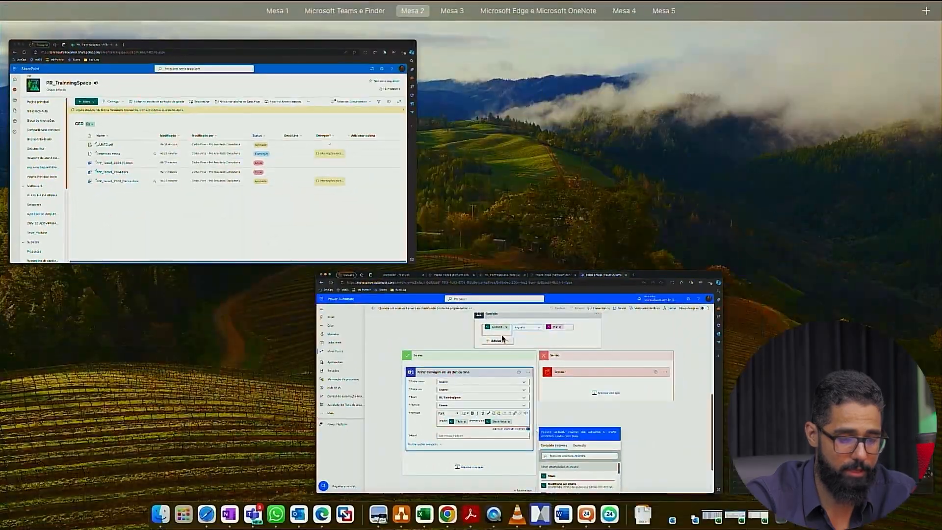
pyautogui.hotkey('ctrl', 'Up')
pyautogui.hotkey('ctrl', 'Left')
pyautogui.hotkey('ctrl', 'Left')
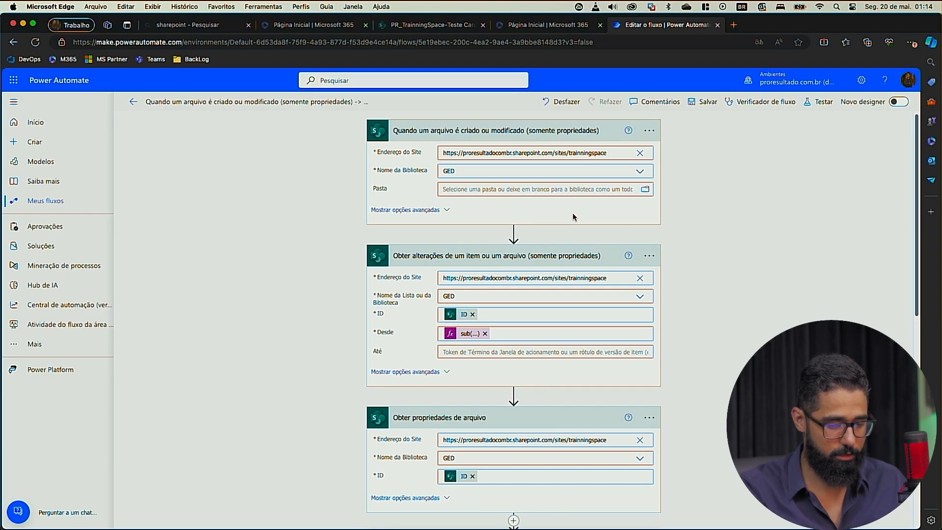
# Step: Leave the flow editor without saving, and examine the existing posts in the Geral channel of PR_TrainningSpace in Teams
pyautogui.click(191, 103)
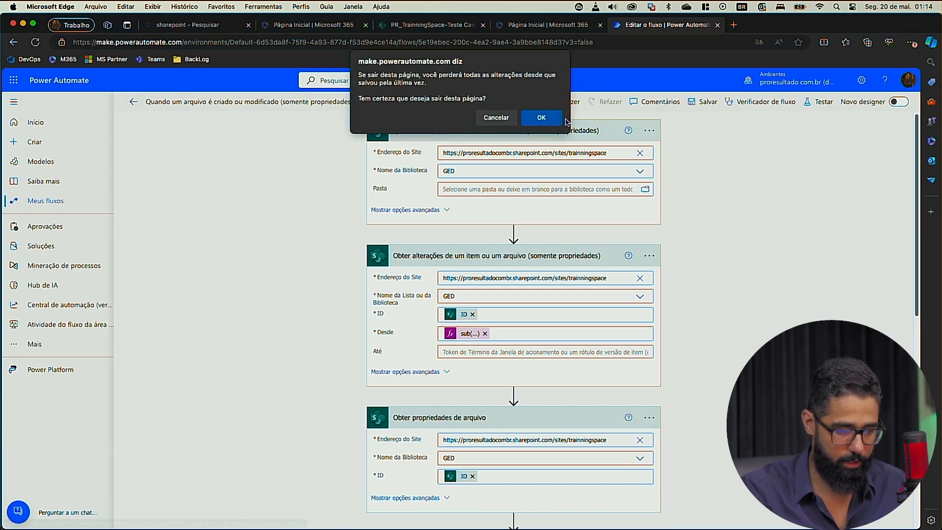
pyautogui.click(541, 117)
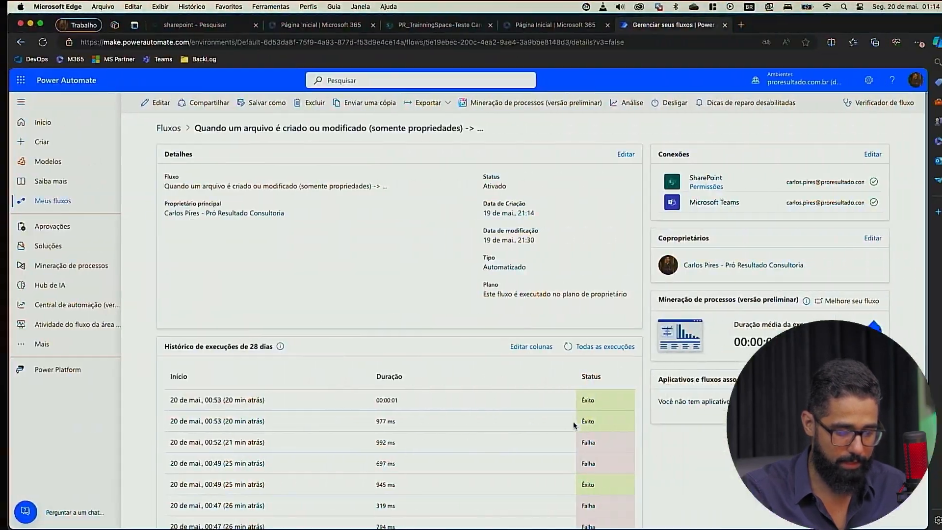
pyautogui.hotkey('ctrl', 'Up')
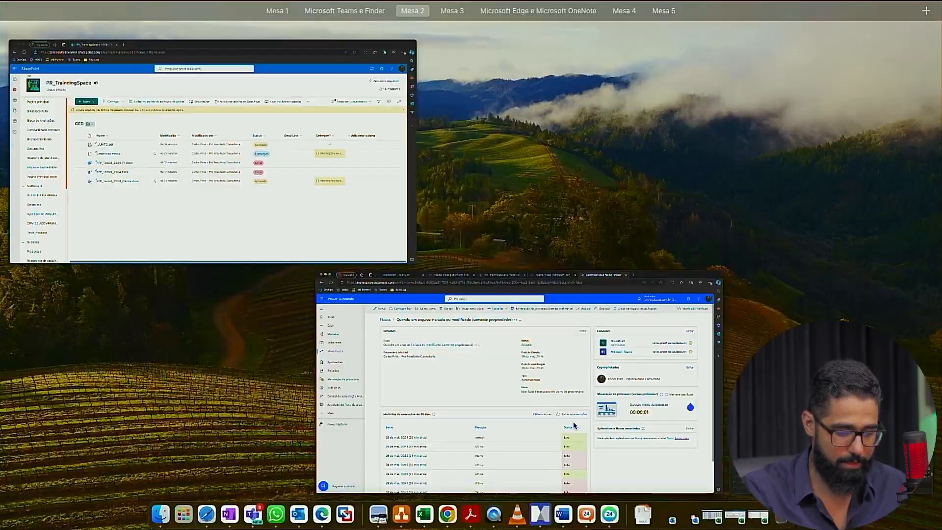
pyautogui.hotkey('ctrl', 'Up')
pyautogui.hotkey('ctrl', 'Left')
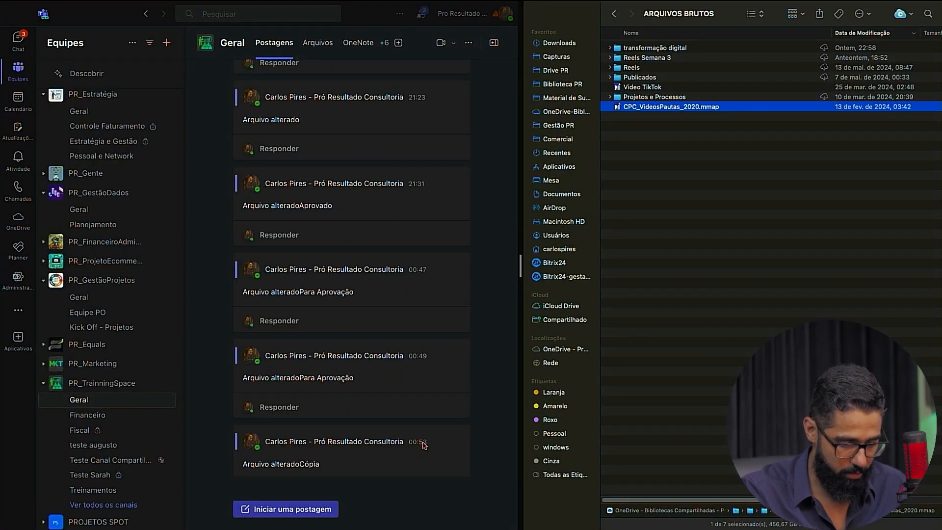
pyautogui.hotkey('ctrl', 'Right')
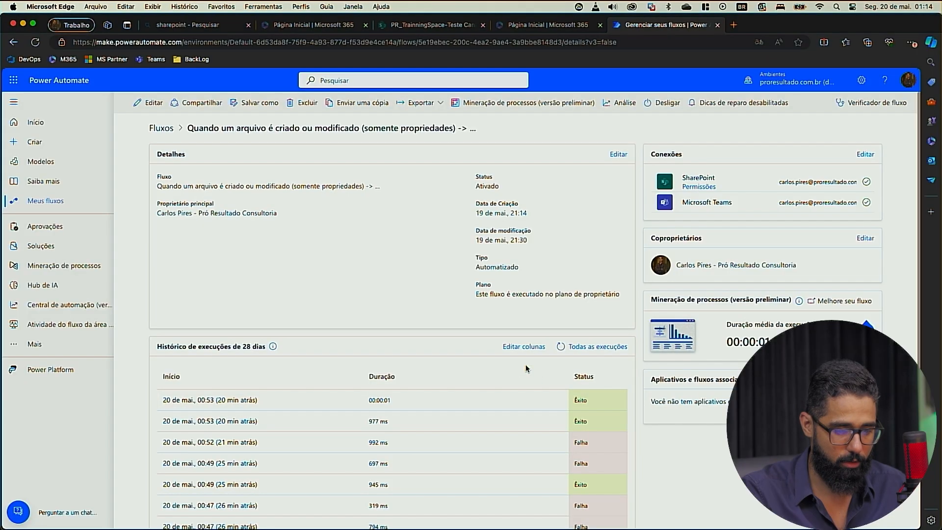
# Step: Set the Status of _JUNTO.pdf to Para Aprovação in the SharePoint GED library and close the details pane
pyautogui.hotkey('ctrl', 'Up')
pyautogui.click(378, 172)
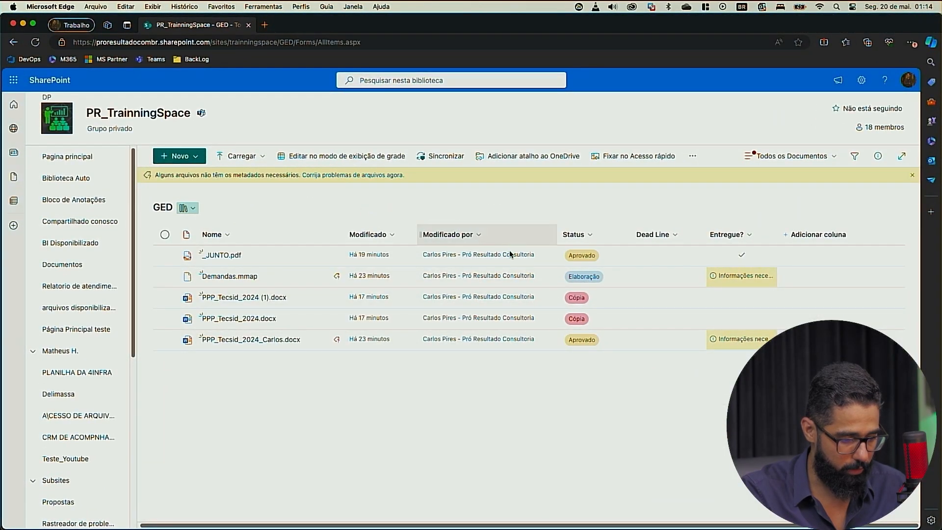
pyautogui.doubleClick(579, 261)
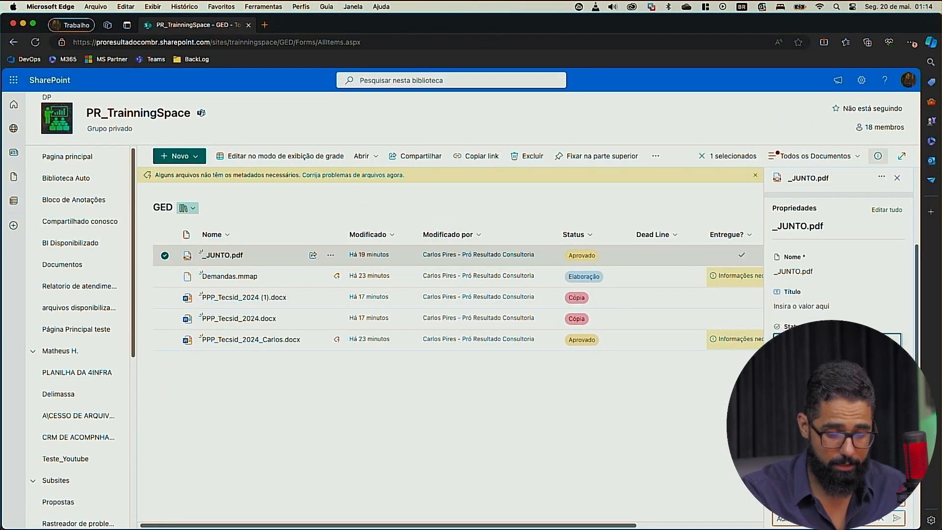
pyautogui.click(544, 435)
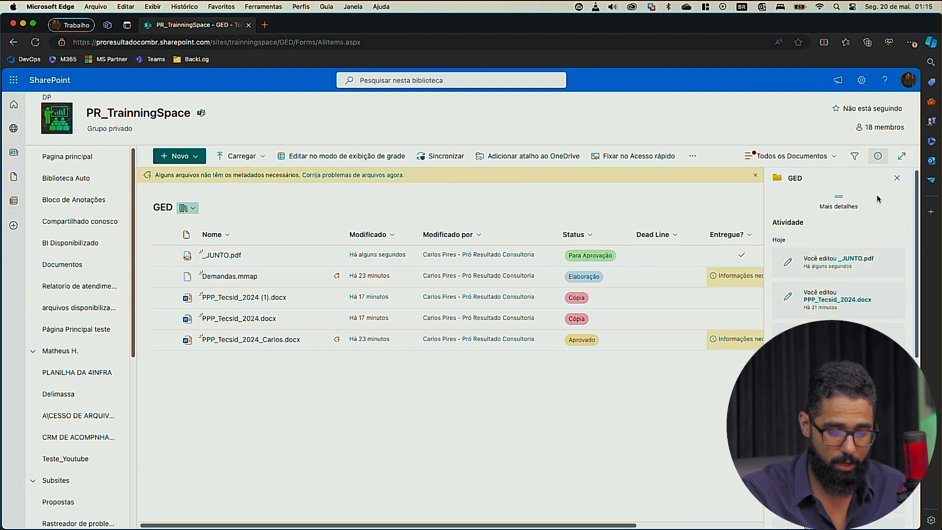
pyautogui.click(897, 177)
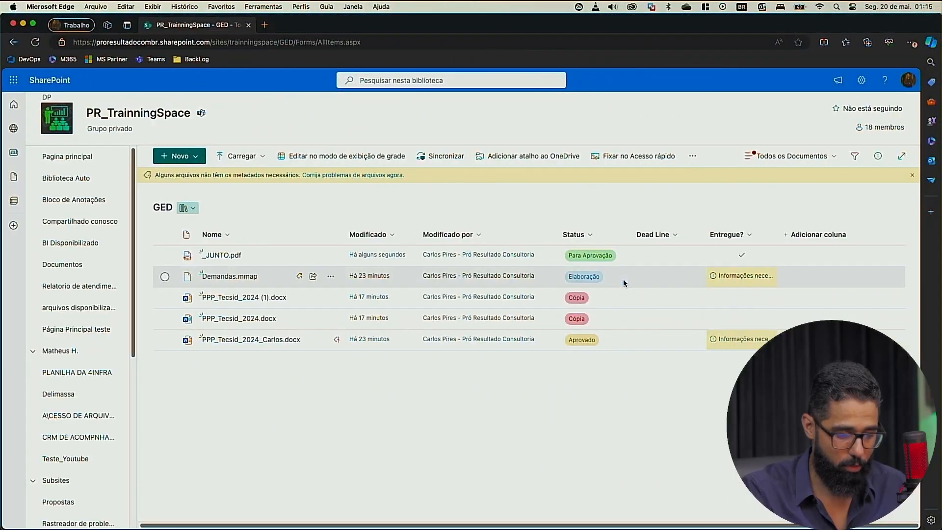
# Step: Refresh the flow's run history in Power Automate and check the Geral channel in Teams for the new post
pyautogui.hotkey('ctrl', 'Up')
pyautogui.click(326, 205)
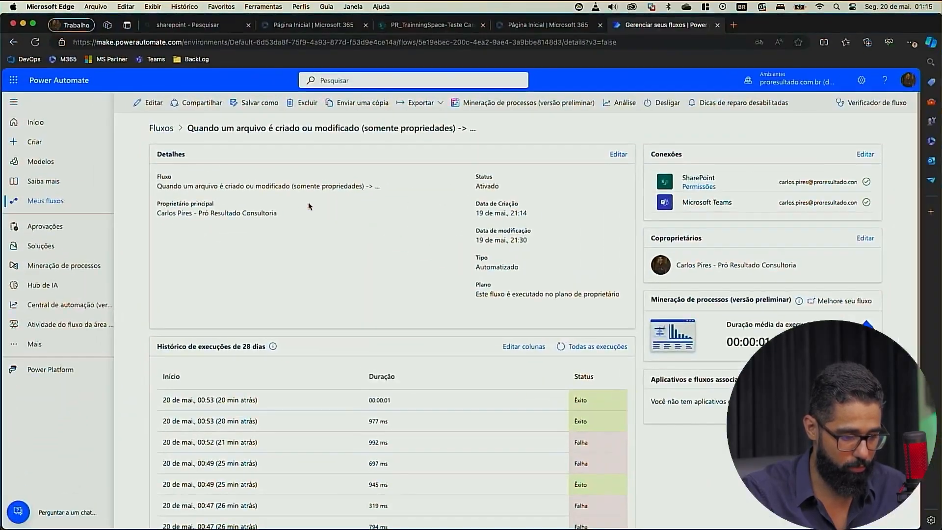
pyautogui.click(562, 347)
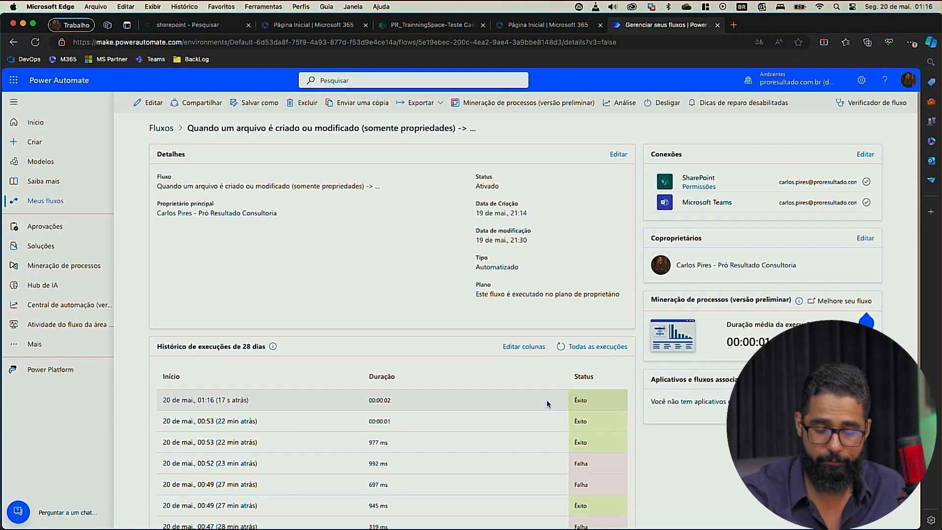
pyautogui.click(561, 346)
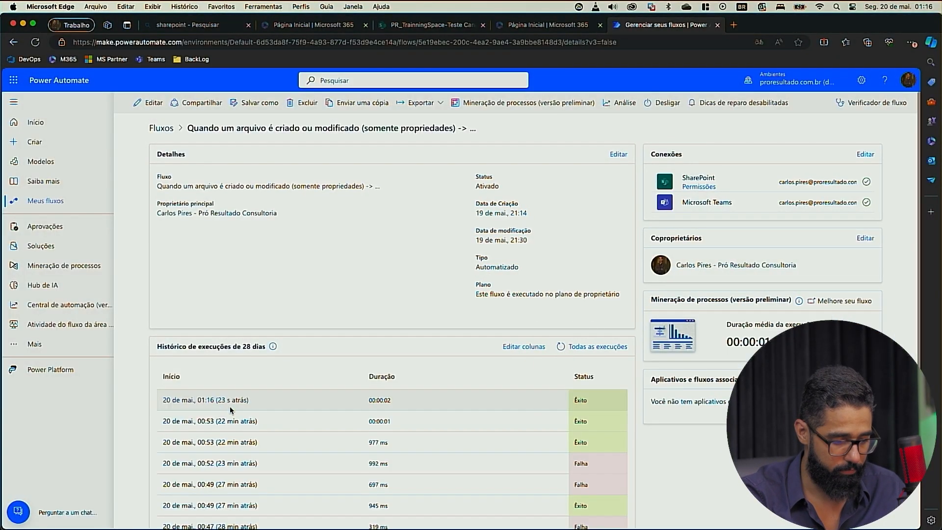
pyautogui.hotkey('ctrl', 'Left')
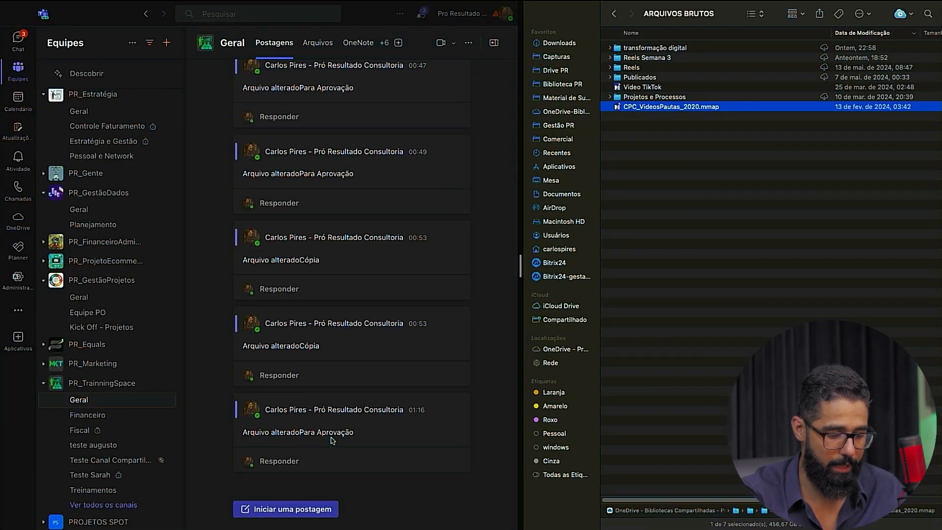
# Step: Reopen the flow for editing and examine the dynamic content available for Condição and the Teams message action
pyautogui.hotkey('ctrl', 'Right')
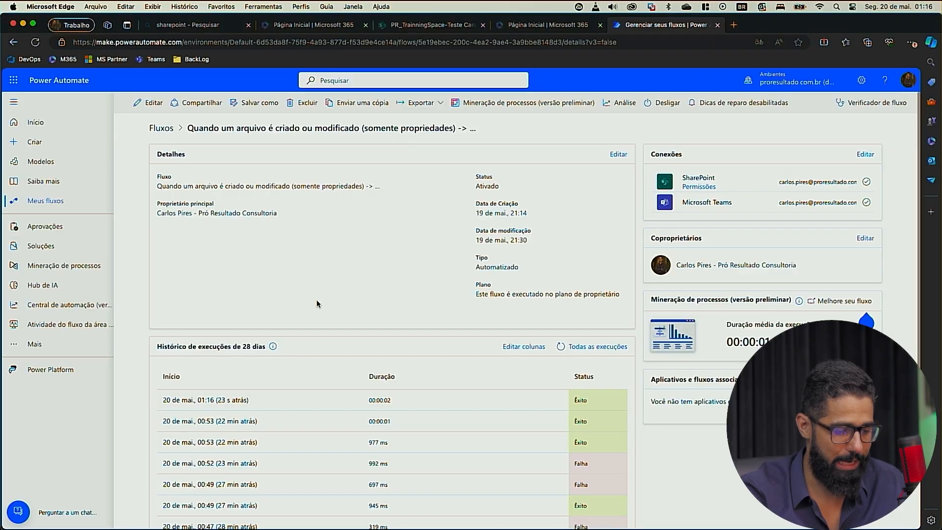
pyautogui.click(152, 103)
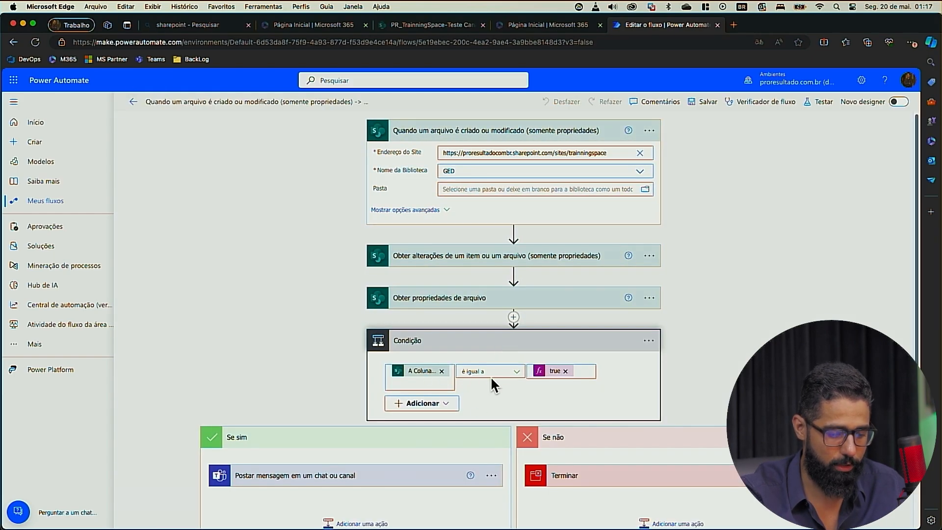
pyautogui.click(419, 378)
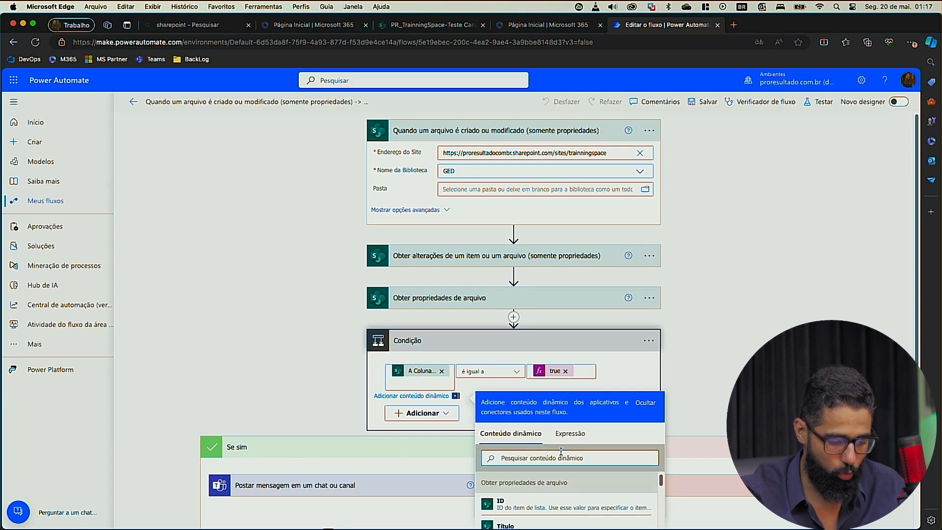
pyautogui.scroll(-3, 561, 451)
pyautogui.scroll(-10, 540, 442)
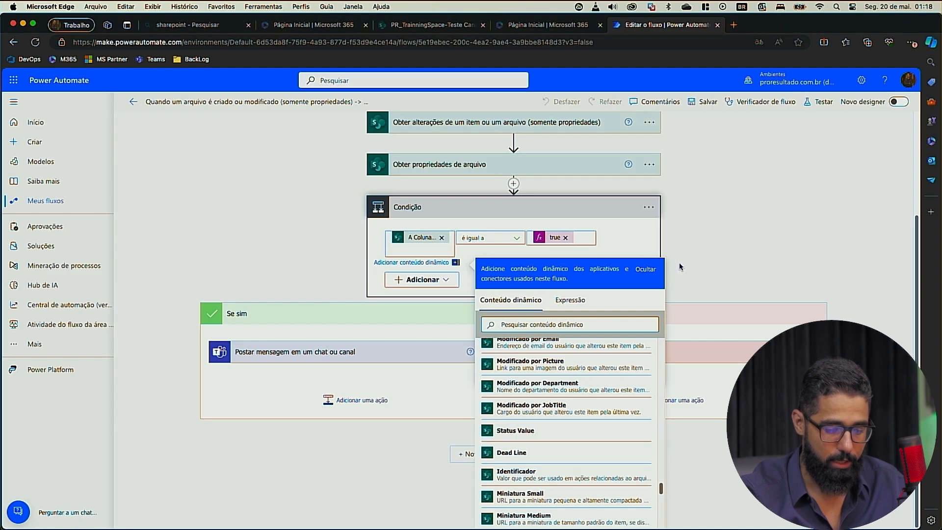
pyautogui.click(646, 233)
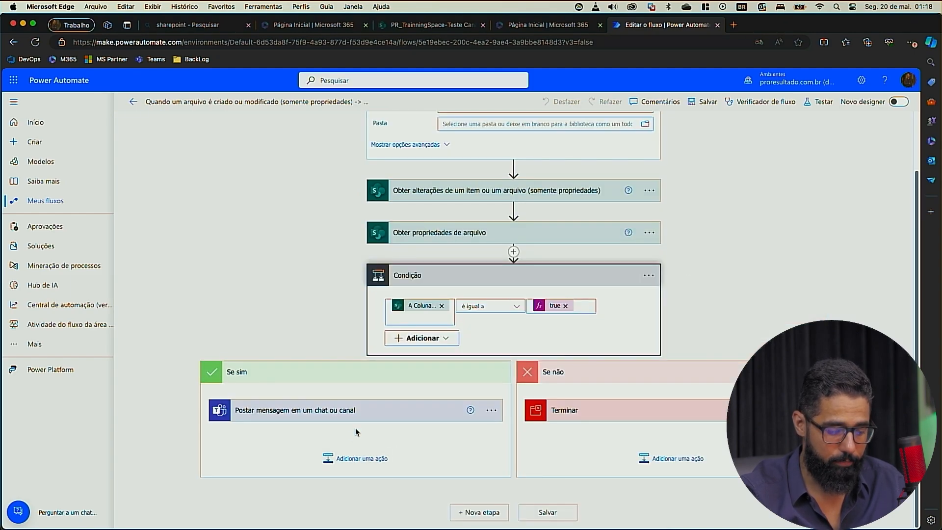
pyautogui.click(366, 418)
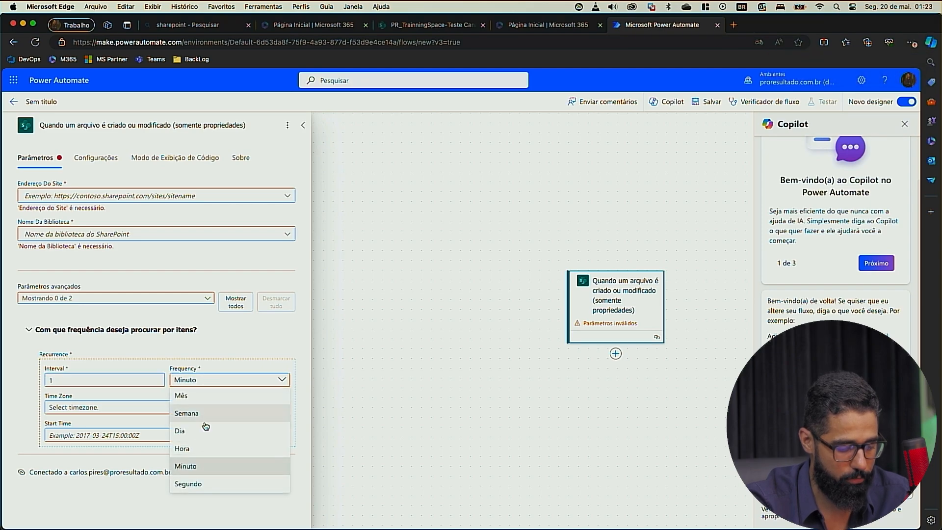
# Step: Close the new flow's trigger Frequency choices and settings without changes, and switch back to the GED library in SharePoint
pyautogui.click(20, 392)
pyautogui.click(488, 370)
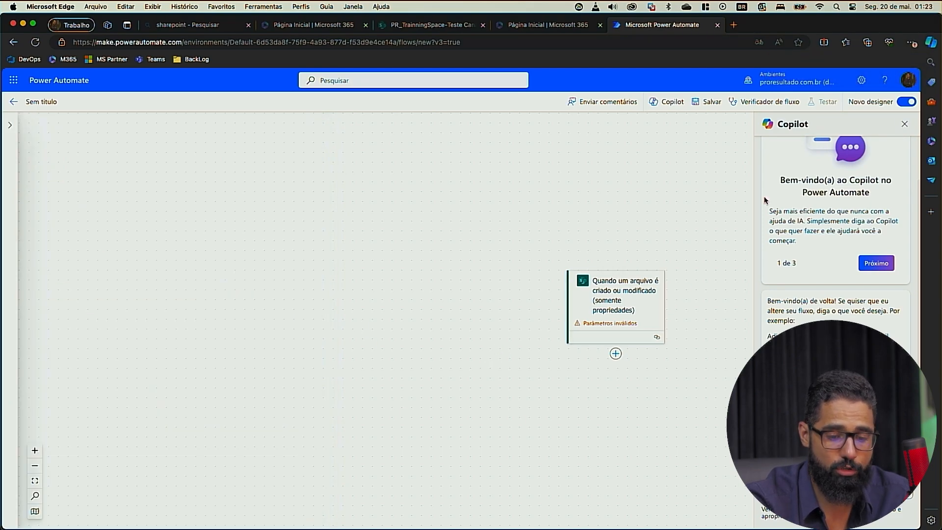
pyautogui.hotkey('ctrl', 'Up')
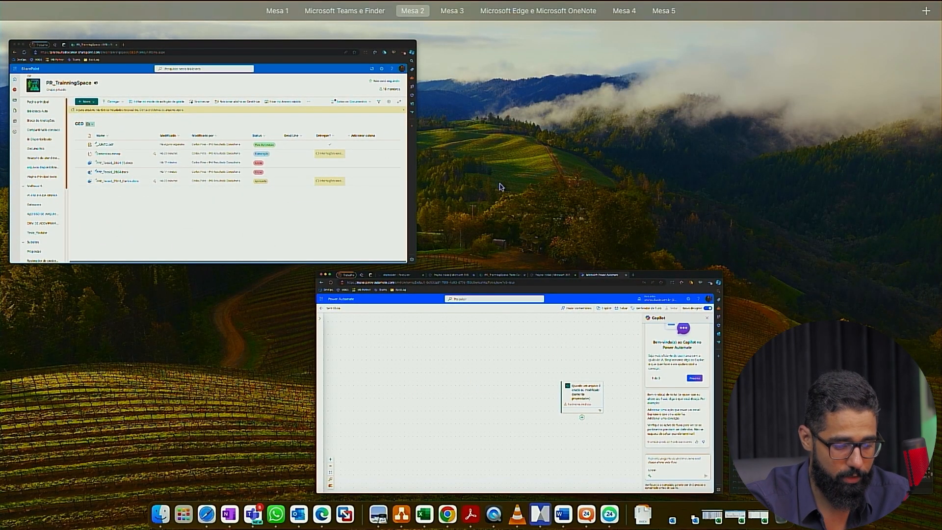
pyautogui.click(351, 172)
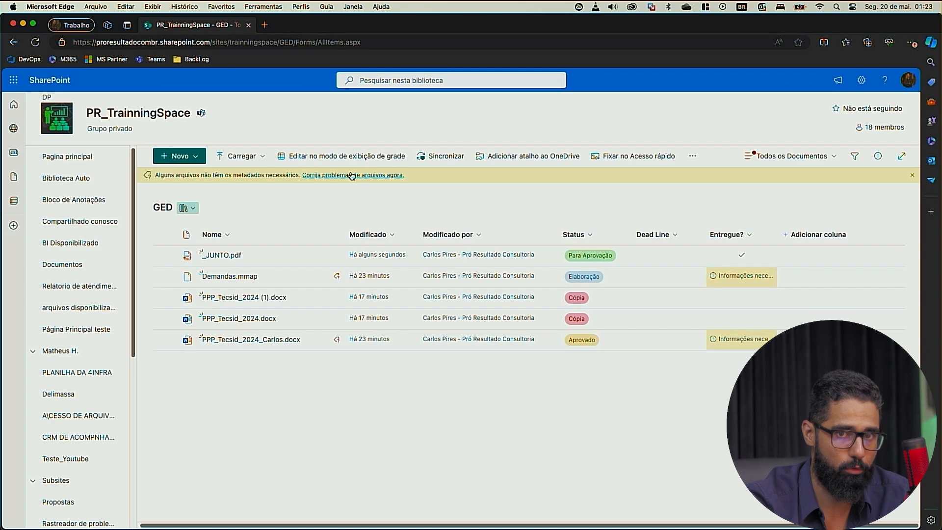